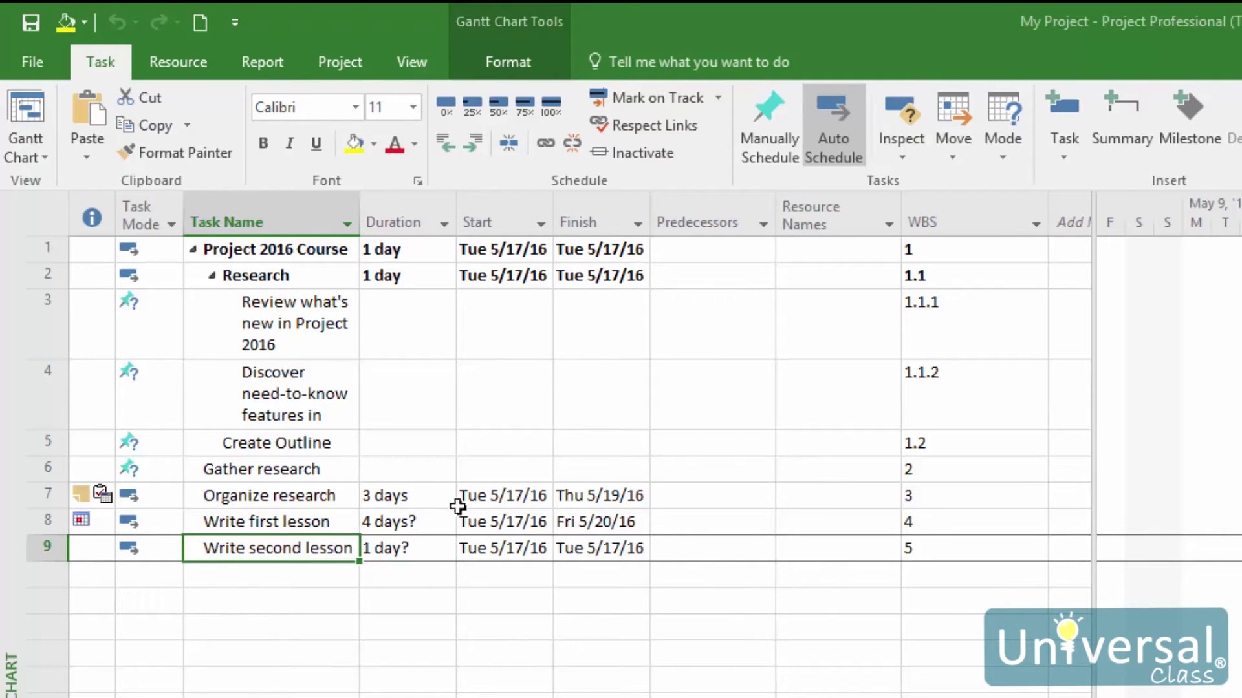
# - Give task 3, task 4, Create Outline and Gather research each a 1-day duration
pyautogui.click(421, 349)
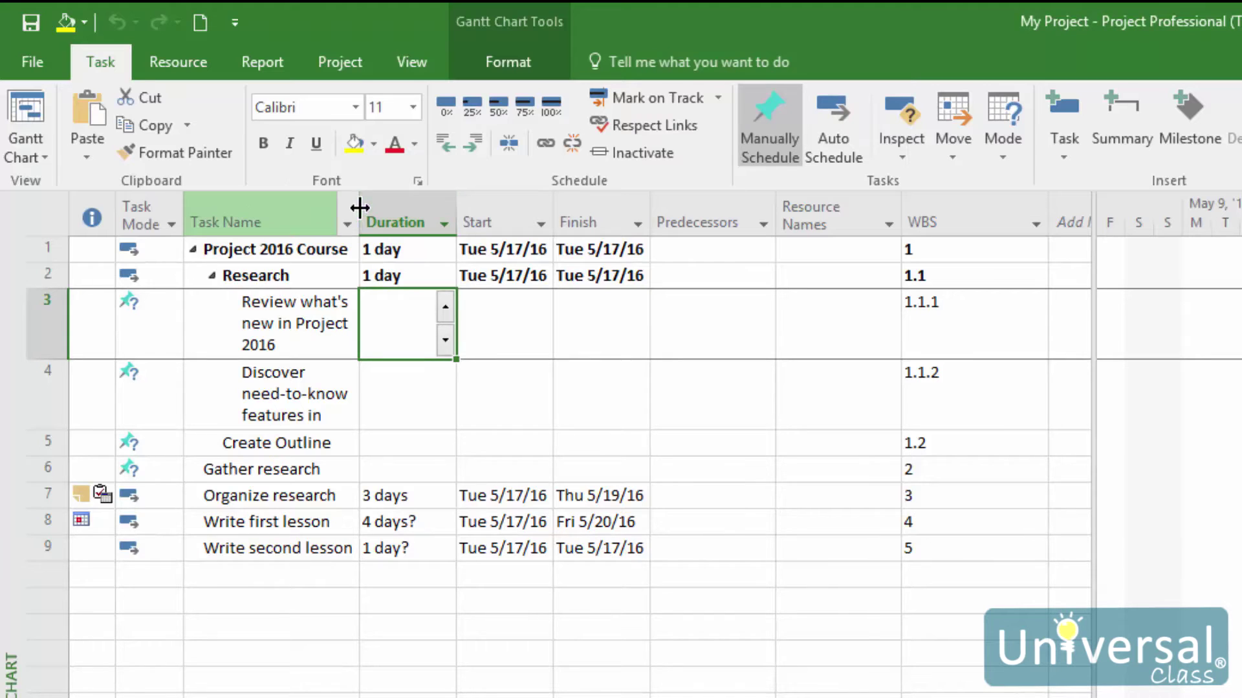
pyautogui.click(445, 305)
pyautogui.click(401, 398)
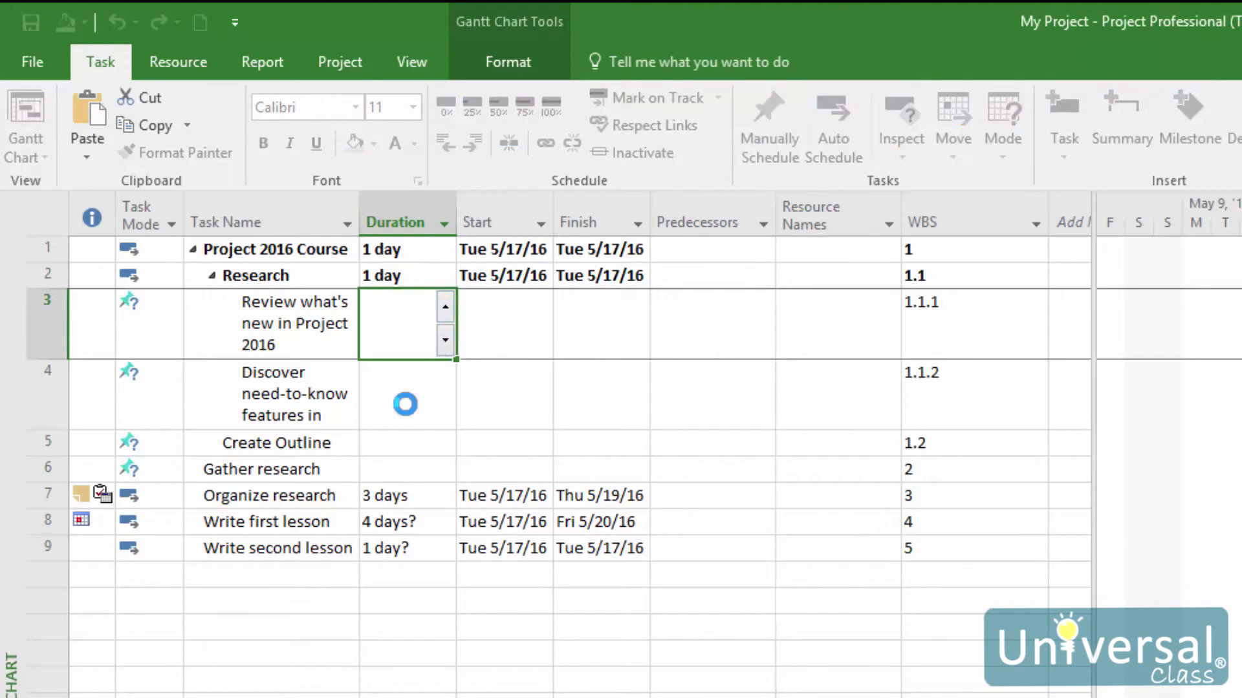
pyautogui.click(445, 382)
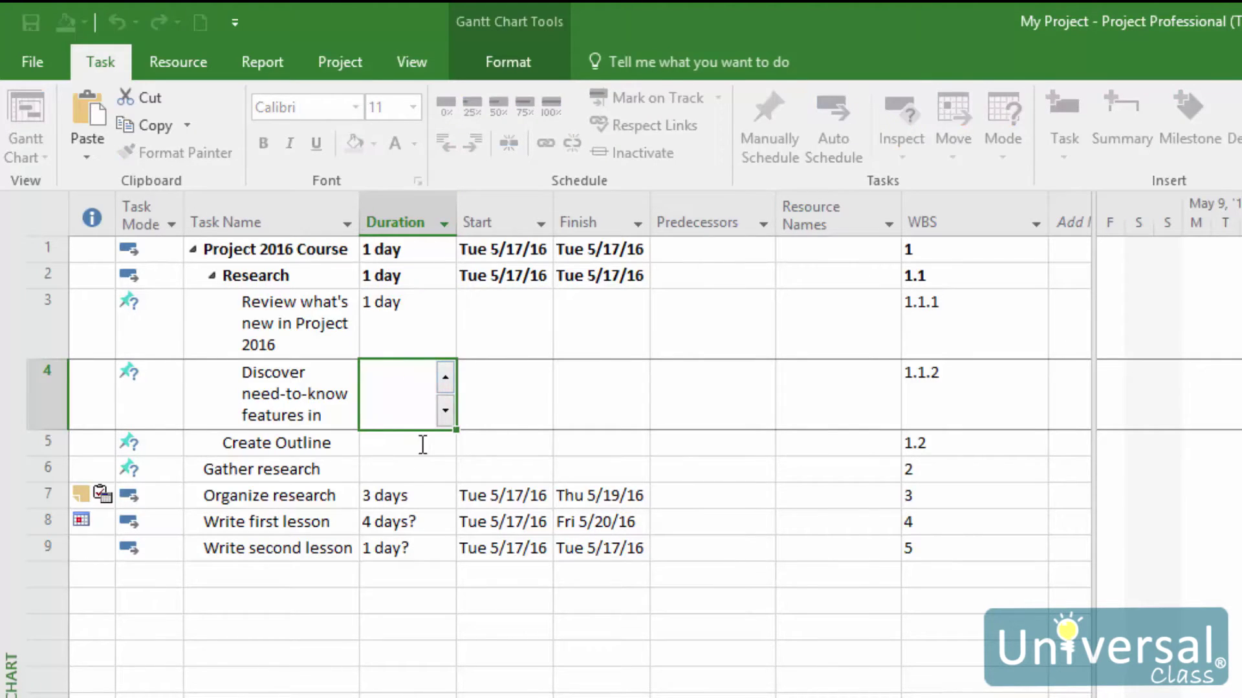
pyautogui.click(421, 443)
pyautogui.click(445, 438)
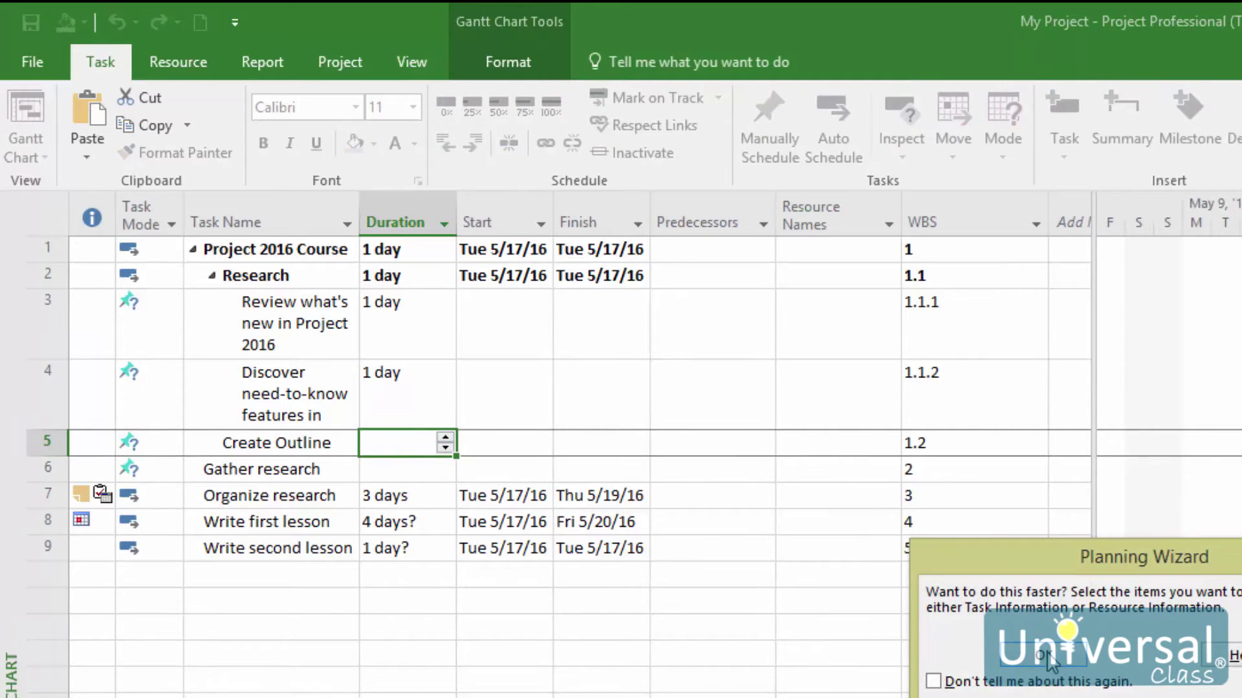
pyautogui.click(414, 469)
pyautogui.click(445, 464)
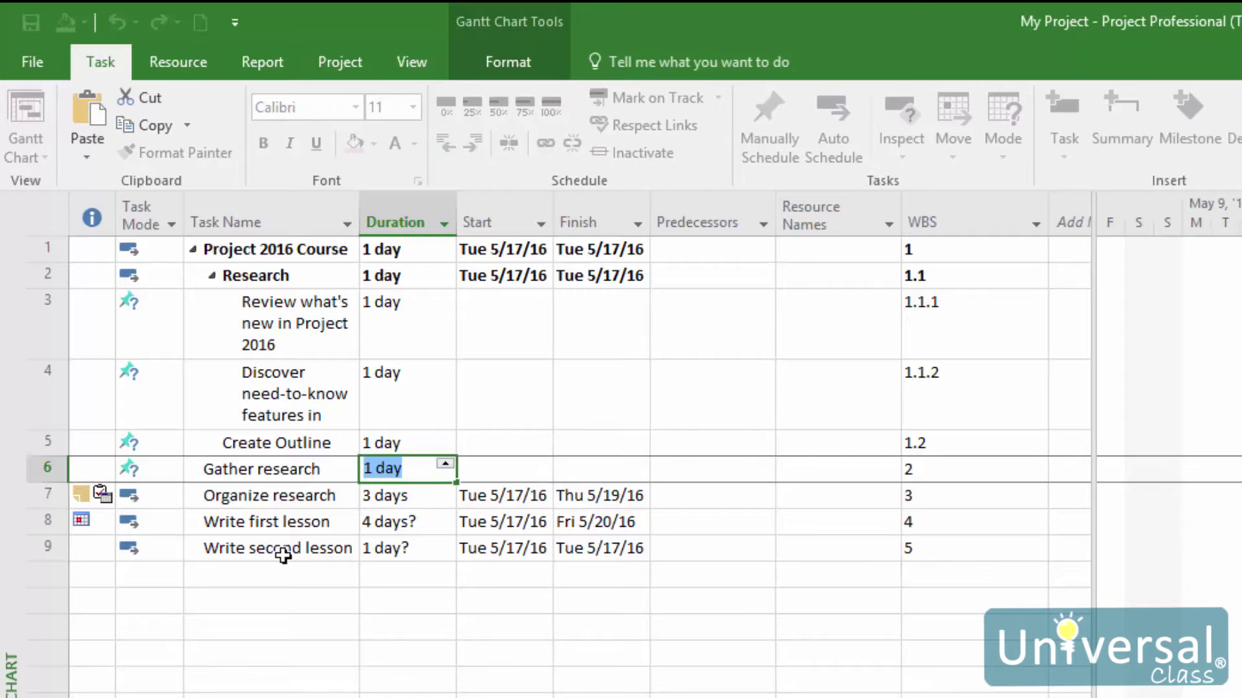
pyautogui.click(284, 551)
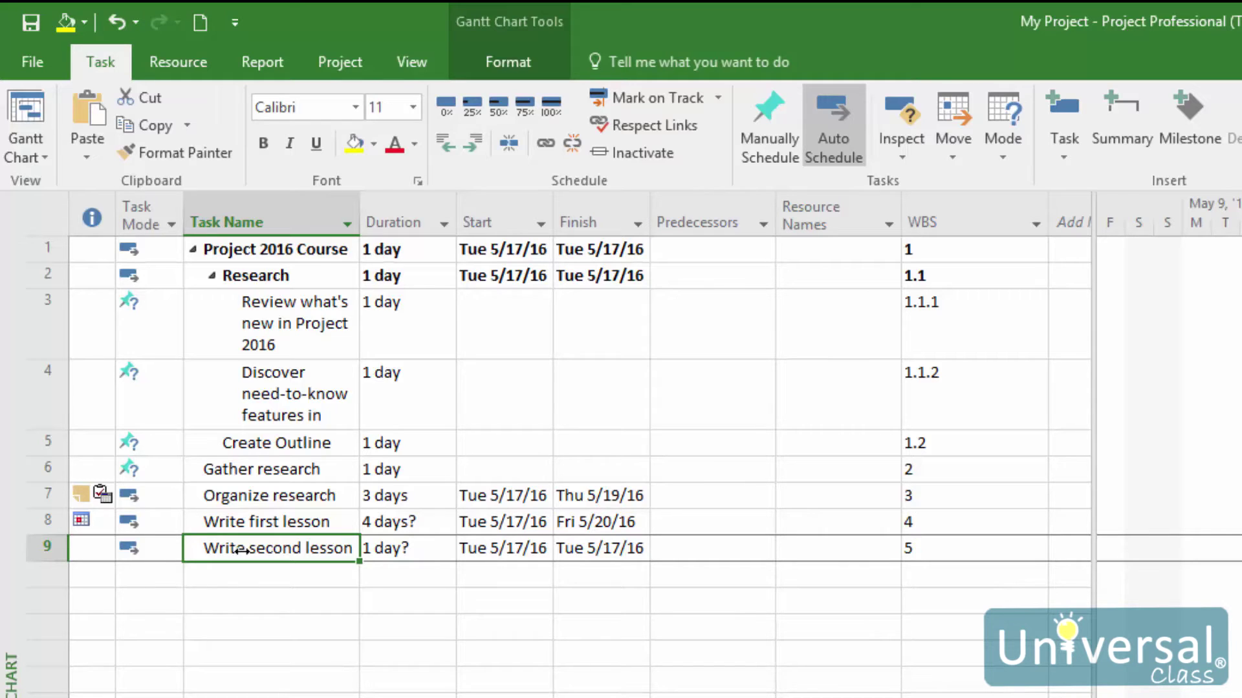
pyautogui.click(294, 349)
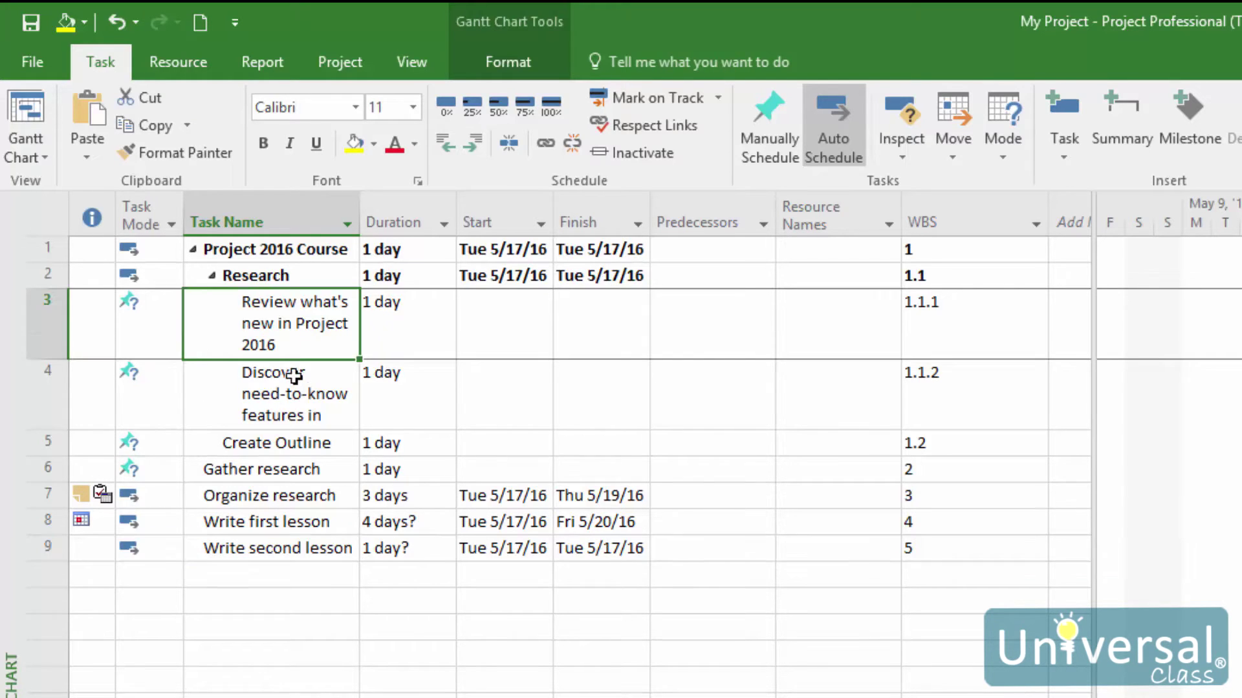
pyautogui.click(268, 366)
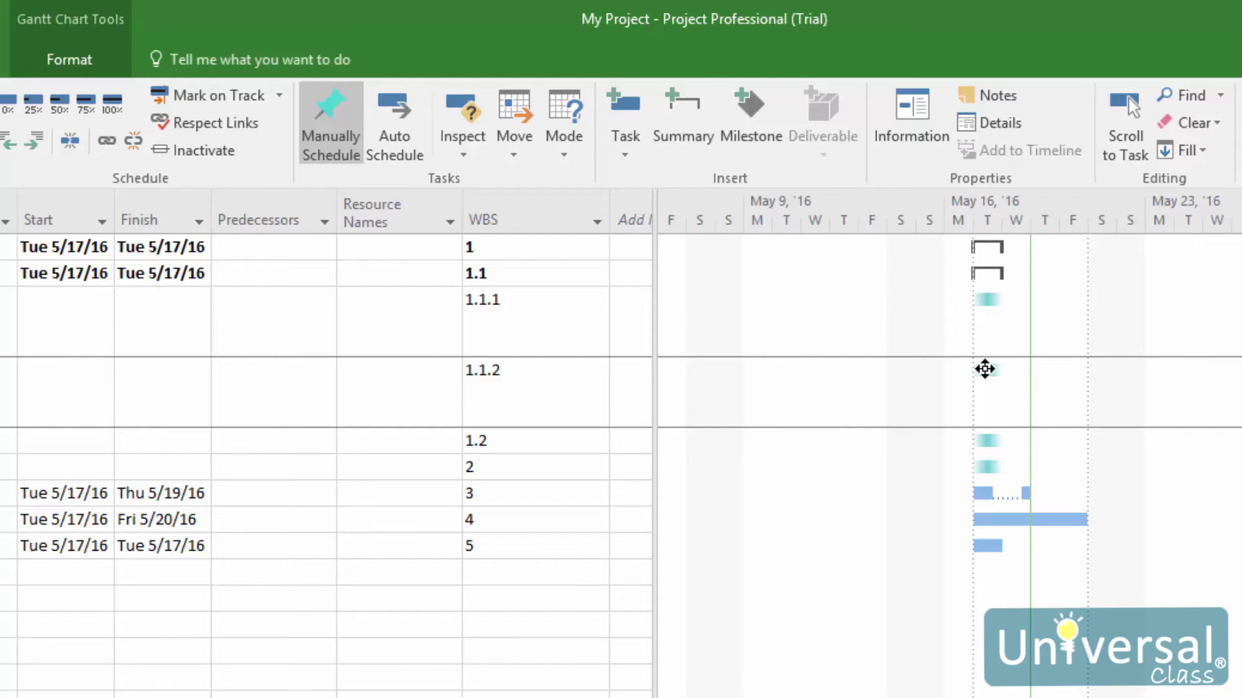
pyautogui.click(1002, 335)
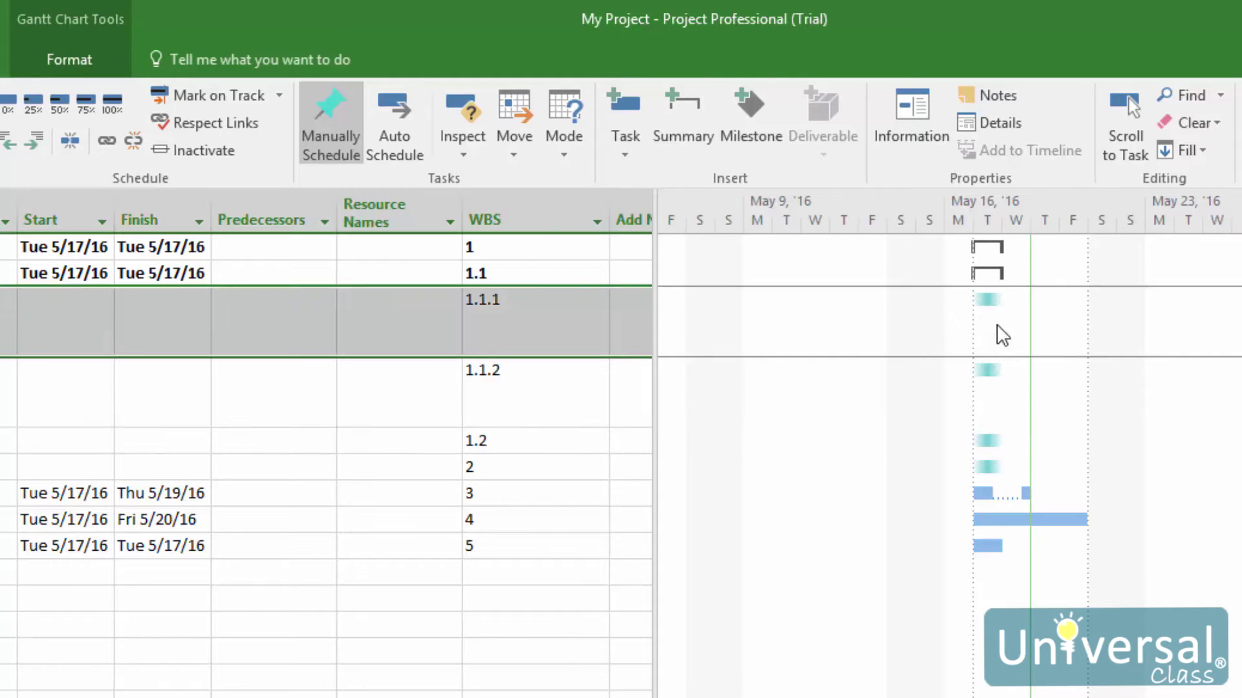
pyautogui.moveTo(989, 299); pyautogui.dragTo(985, 372)
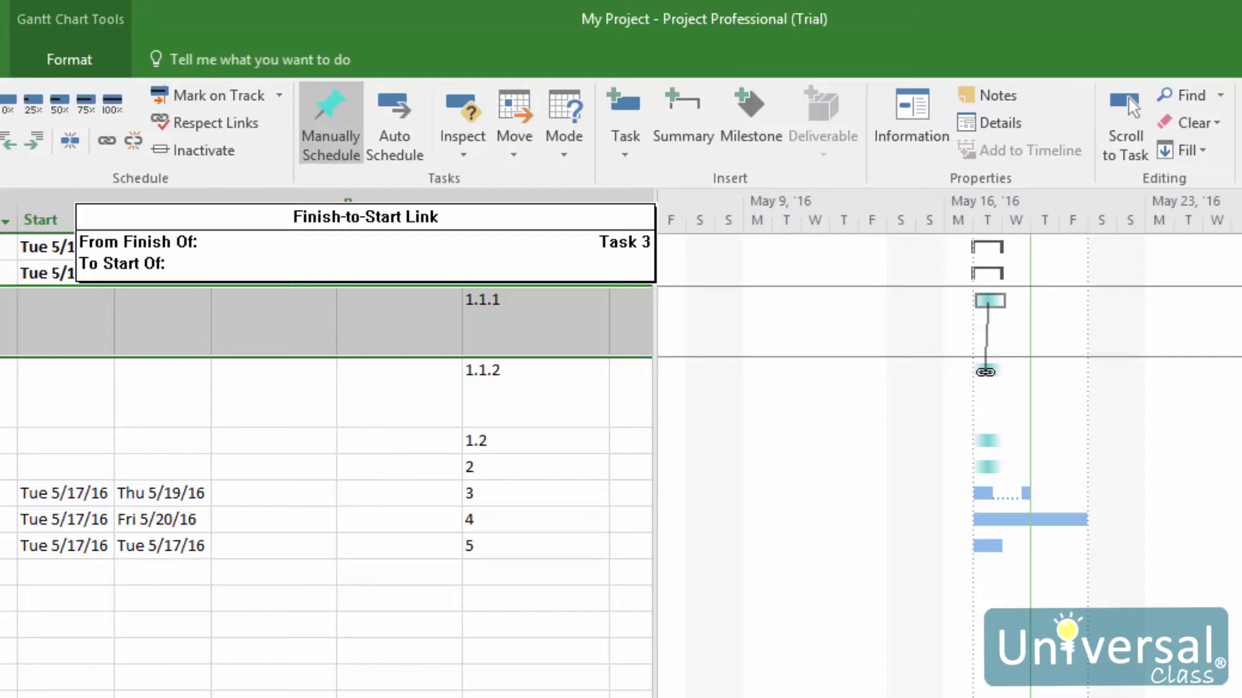
pyautogui.moveTo(984, 372); pyautogui.dragTo(984, 367)
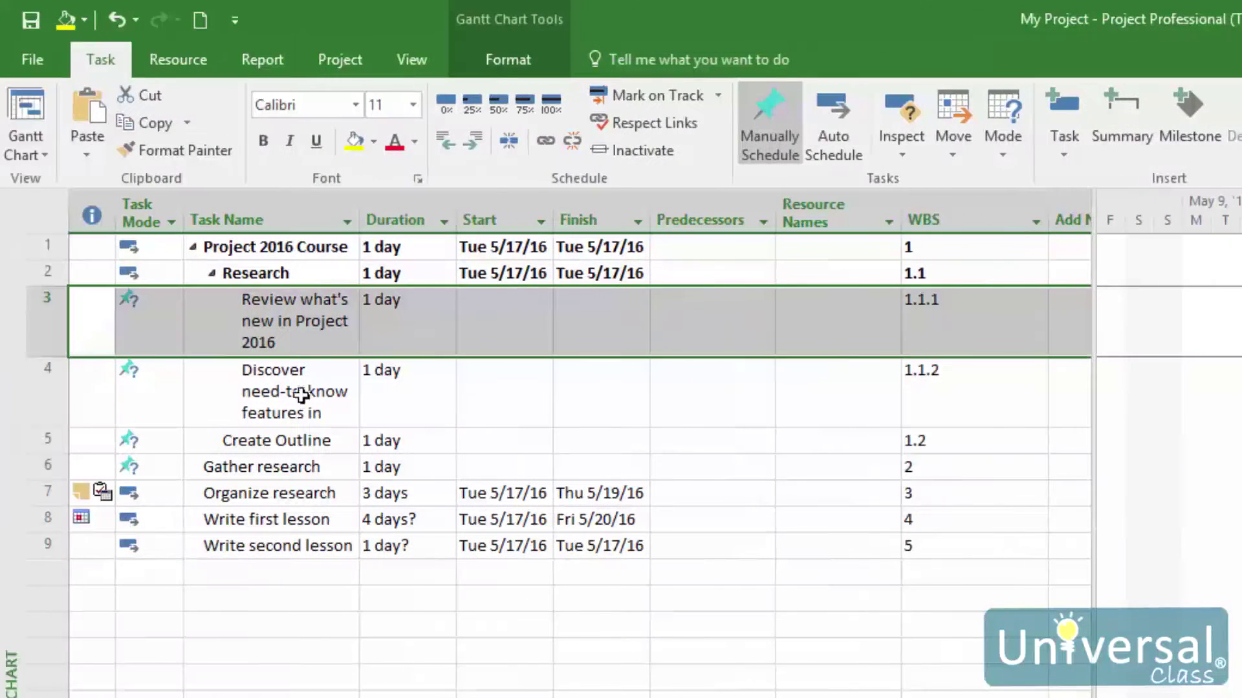
# - Switch task 3, task 4, Create Outline and Gather research to Auto Schedule, then reselect task 3
pyautogui.click(827, 134)
pyautogui.click(326, 398)
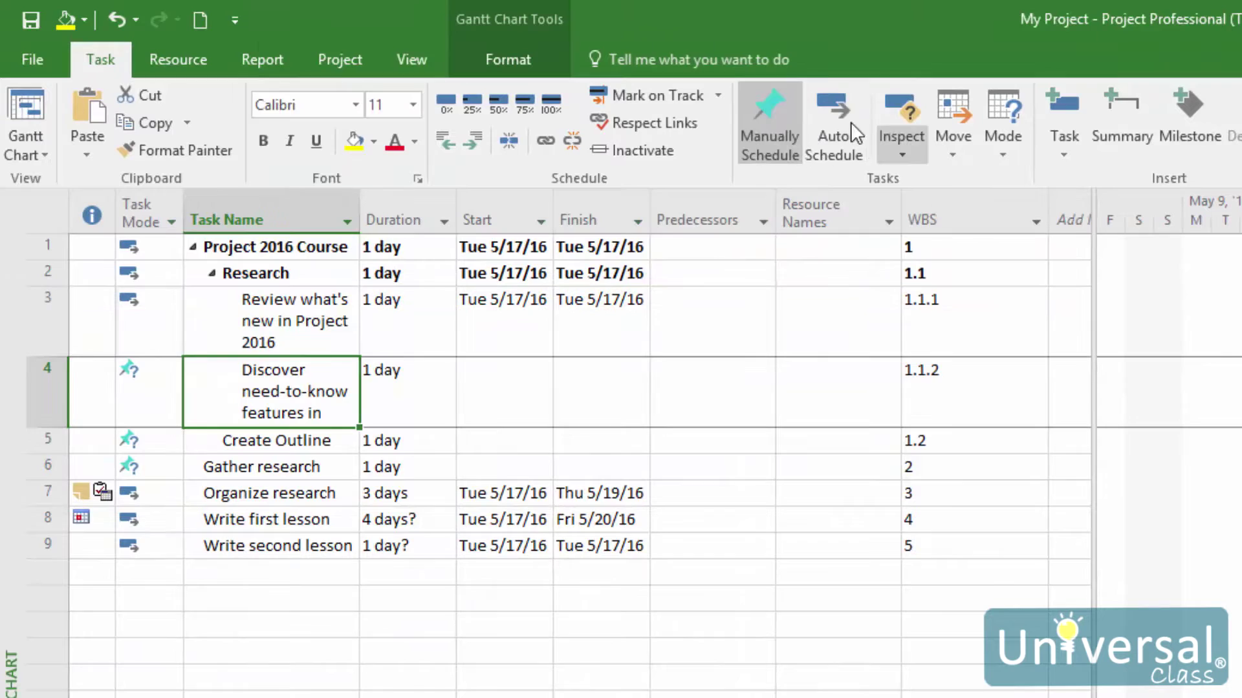
pyautogui.click(818, 126)
pyautogui.click(306, 438)
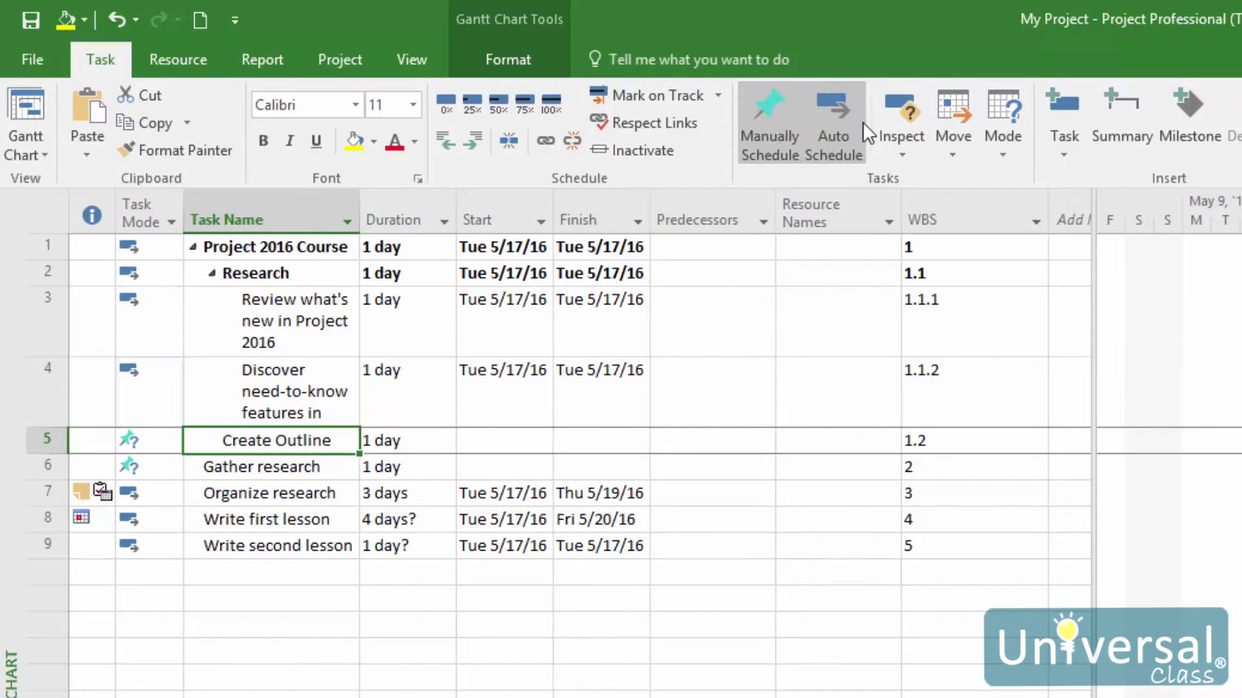
pyautogui.click(302, 467)
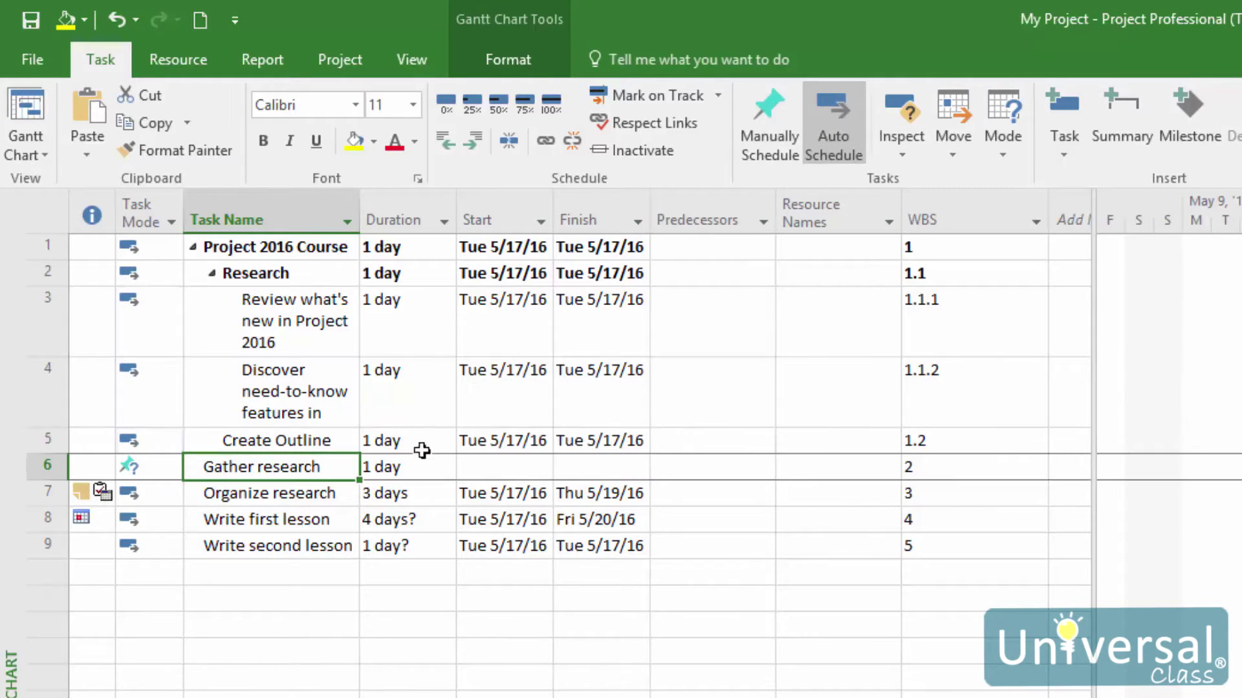
pyautogui.click(841, 134)
pyautogui.click(282, 340)
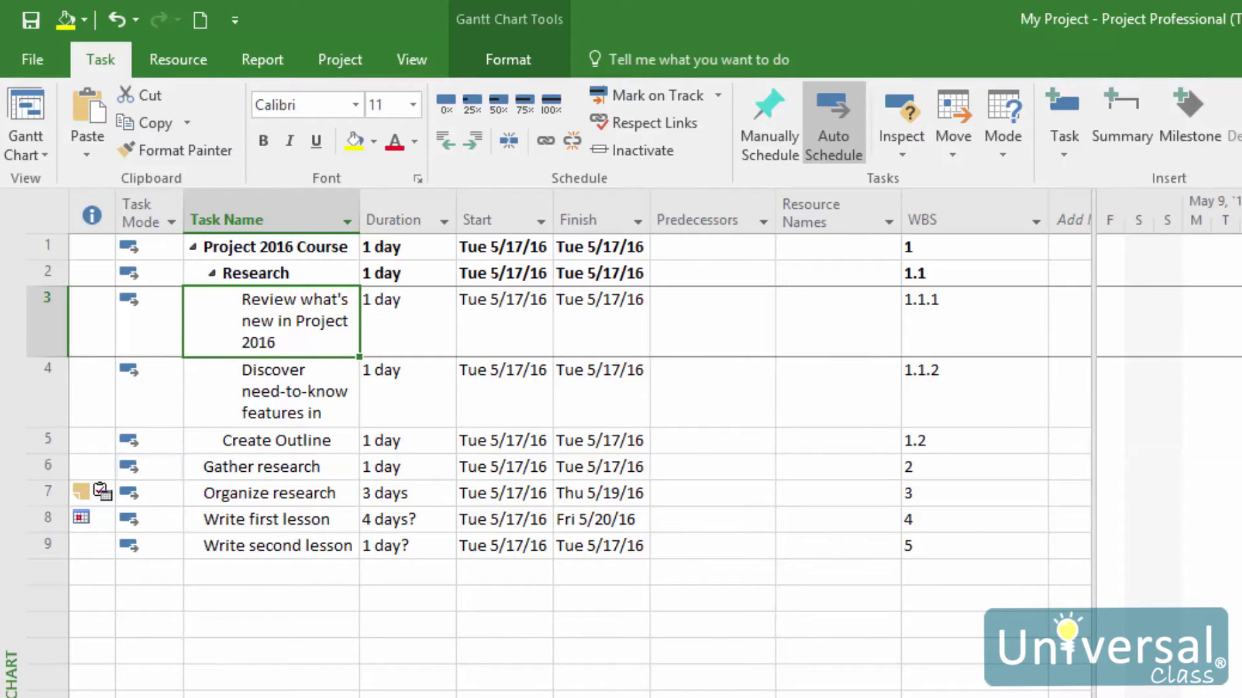
pyautogui.click(1223, 301)
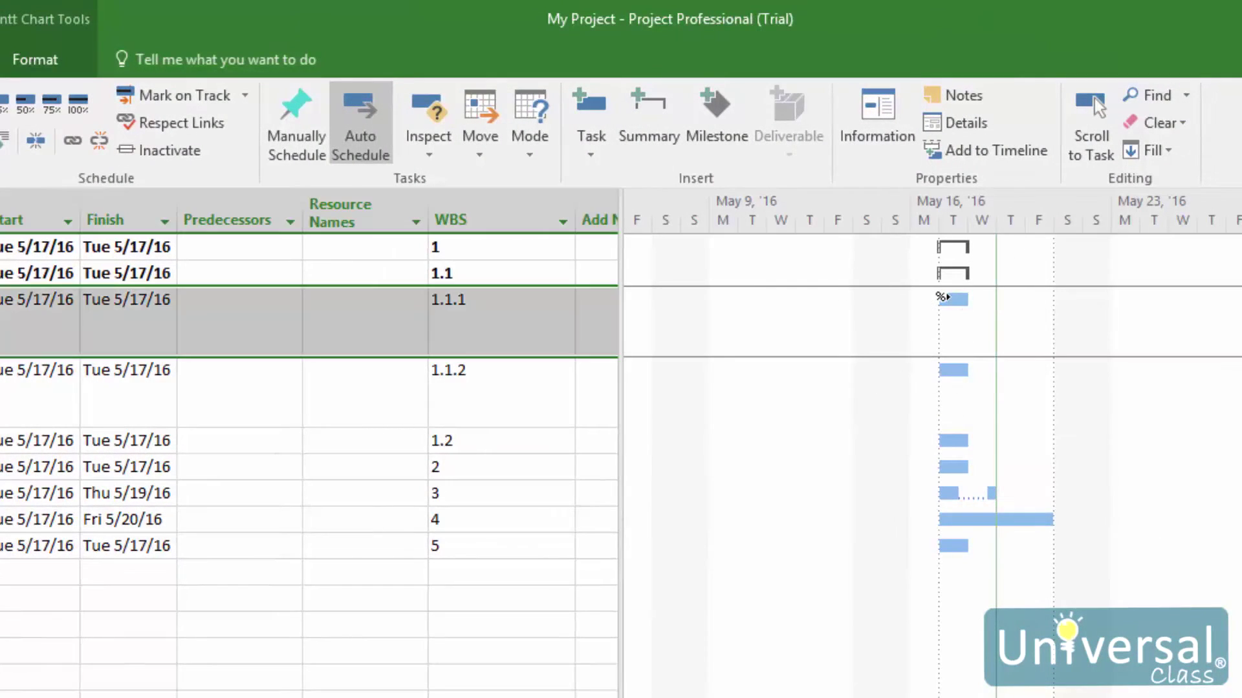
# - Drag on task 3's bar, marking it complete through Tue 5/17/16, so it stays unlinked from task 4
pyautogui.moveTo(956, 302); pyautogui.dragTo(954, 369)
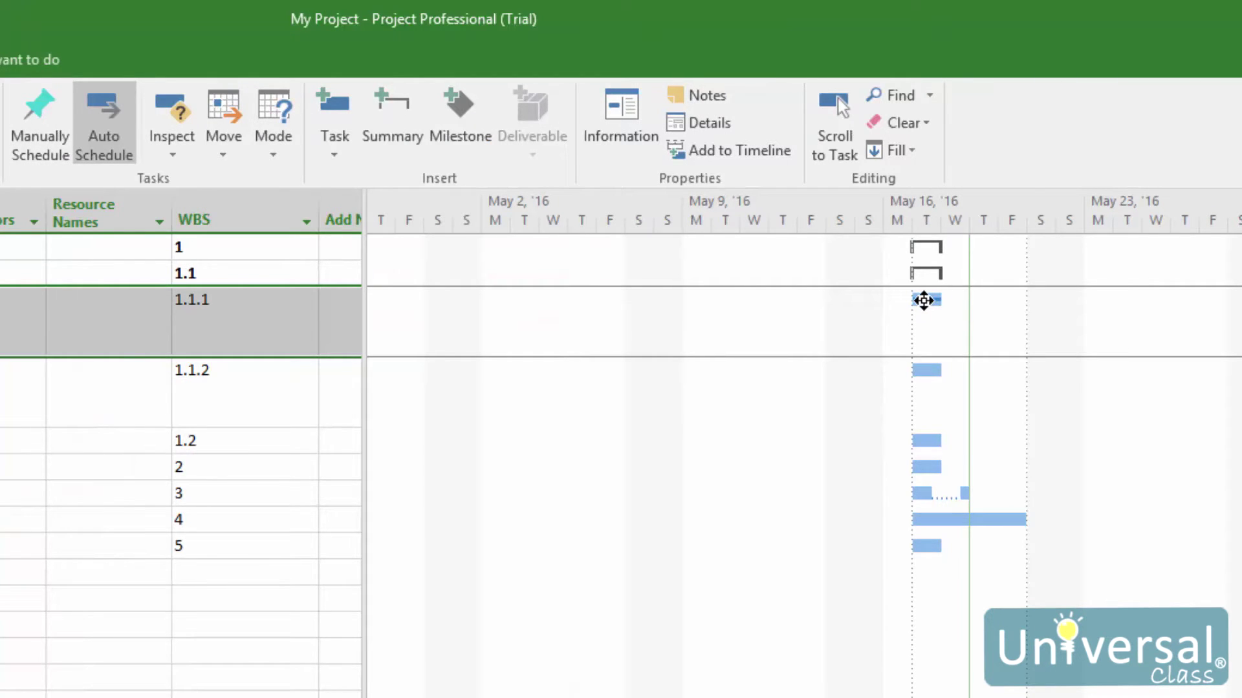
pyautogui.moveTo(923, 300)
pyautogui.mouseDown()
pyautogui.moveTo(915, 378)
pyautogui.moveTo(924, 371)
pyautogui.mouseUp()
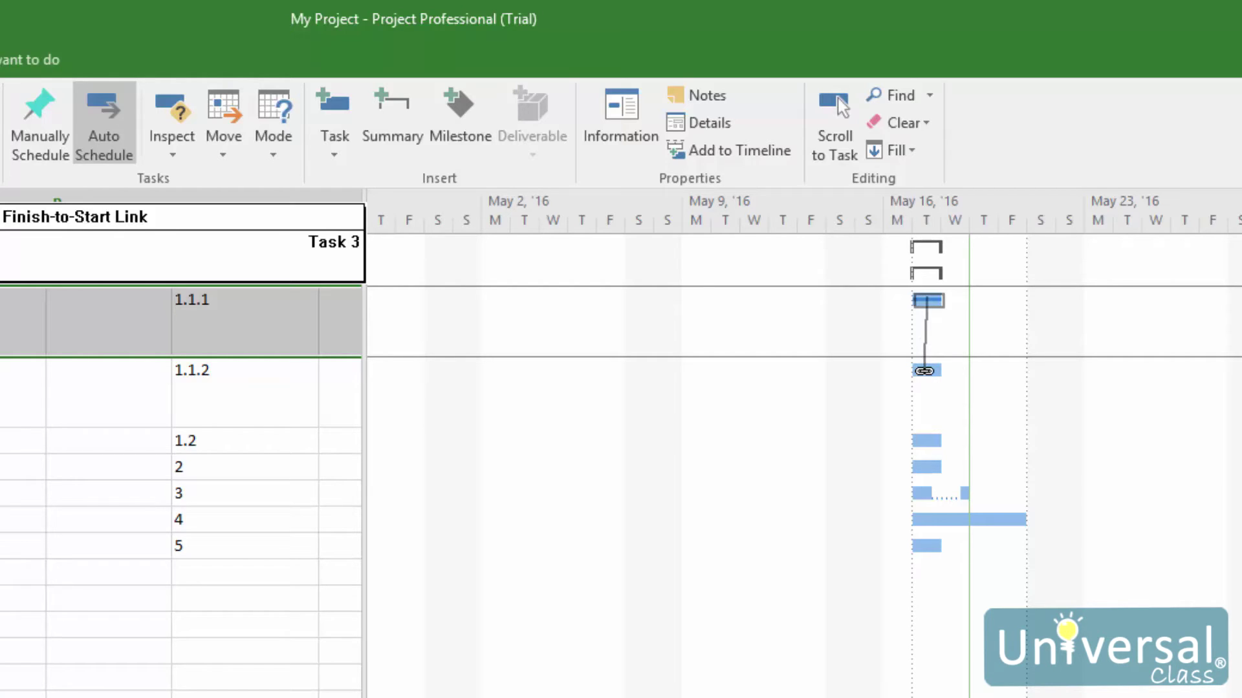
pyautogui.moveTo(924, 371); pyautogui.dragTo(927, 374)
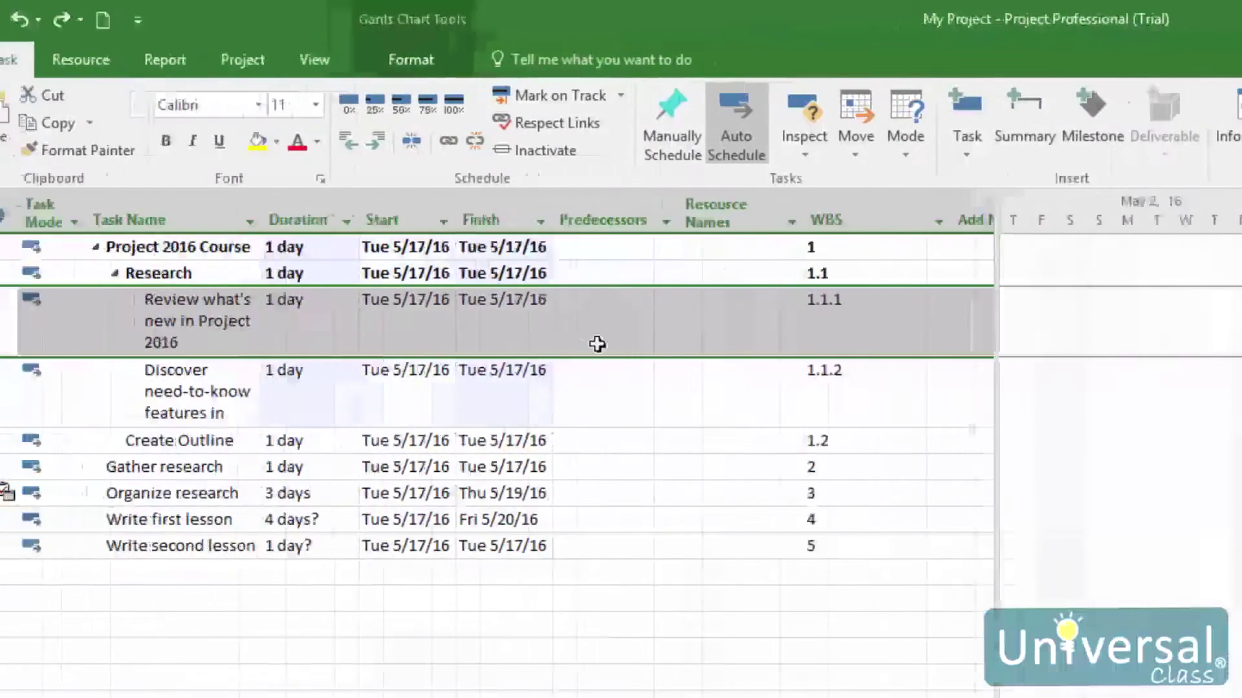
# - Enter 3 as task 4's predecessor, shifting task 4 to Wed 5/18/16
pyautogui.click(685, 386)
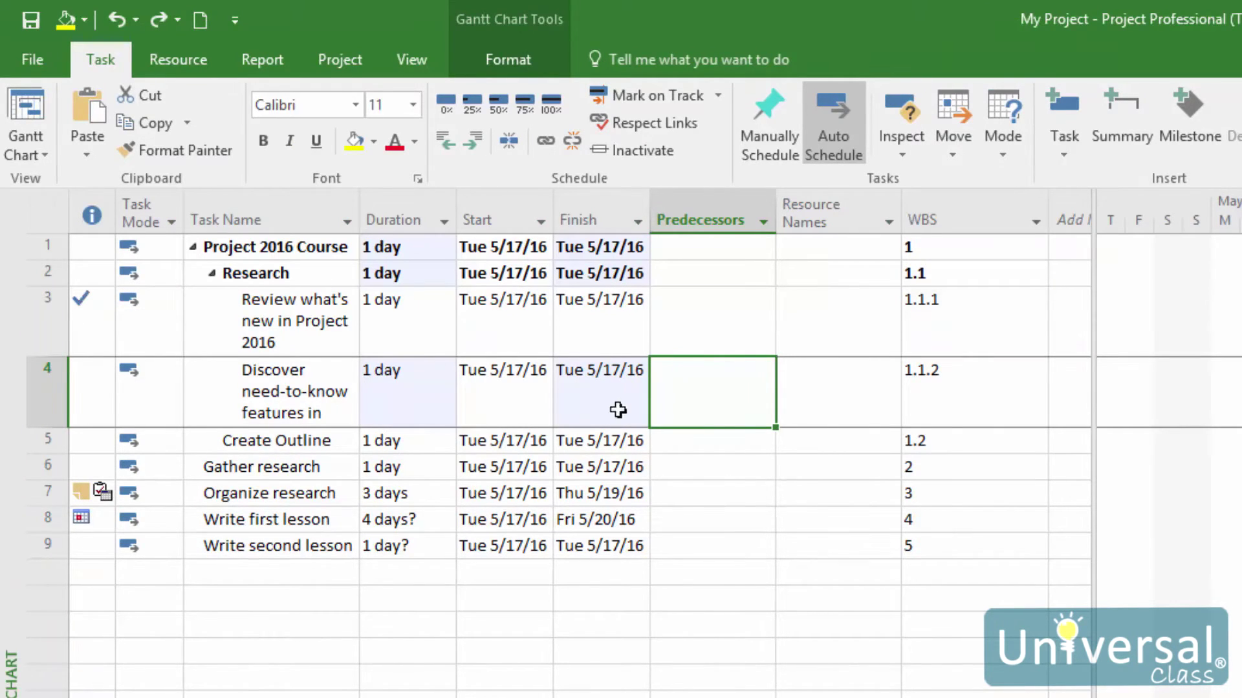
pyautogui.click(725, 387)
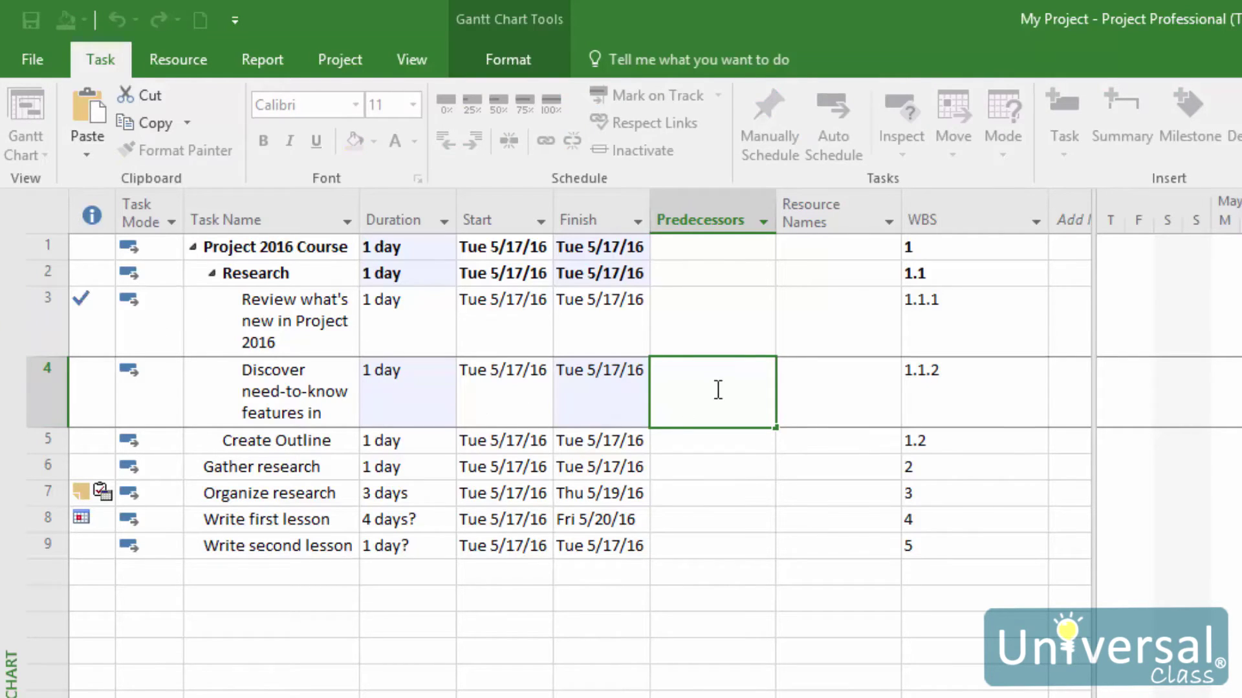
pyautogui.write('3')
pyautogui.press('Return')
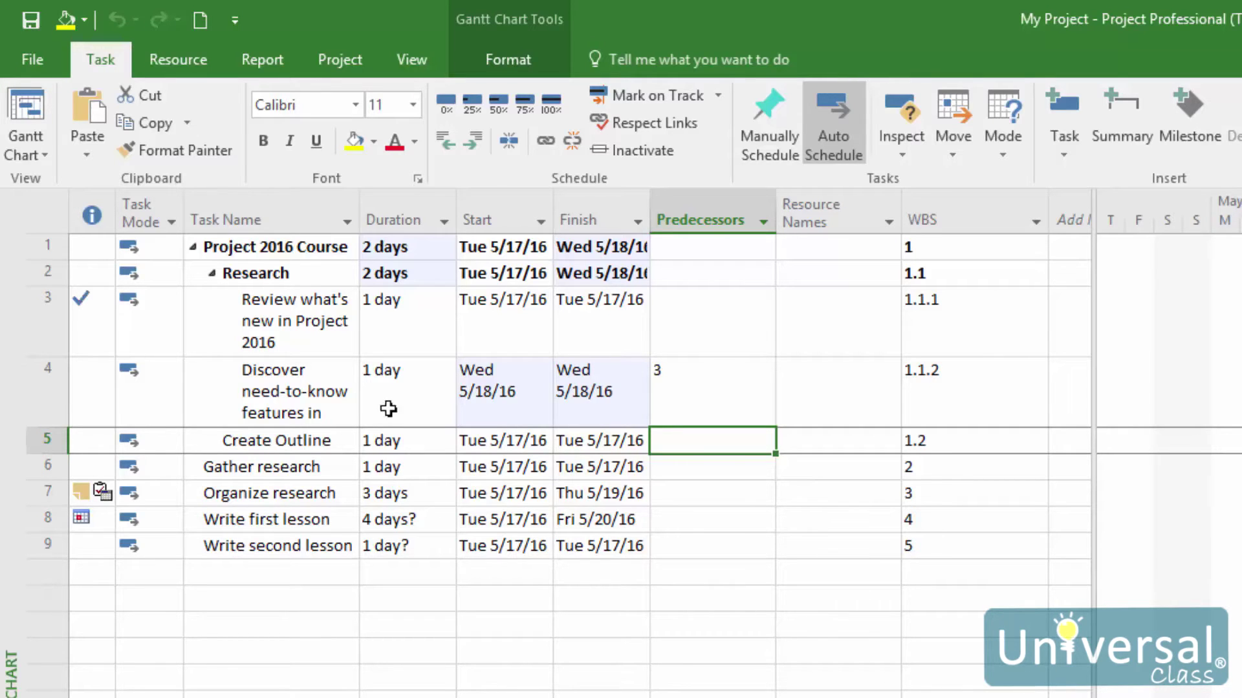
# - In task 4's Task Information, leave the predecessor link type as Finish-to-Start (FS) and confirm
pyautogui.doubleClick(321, 398)
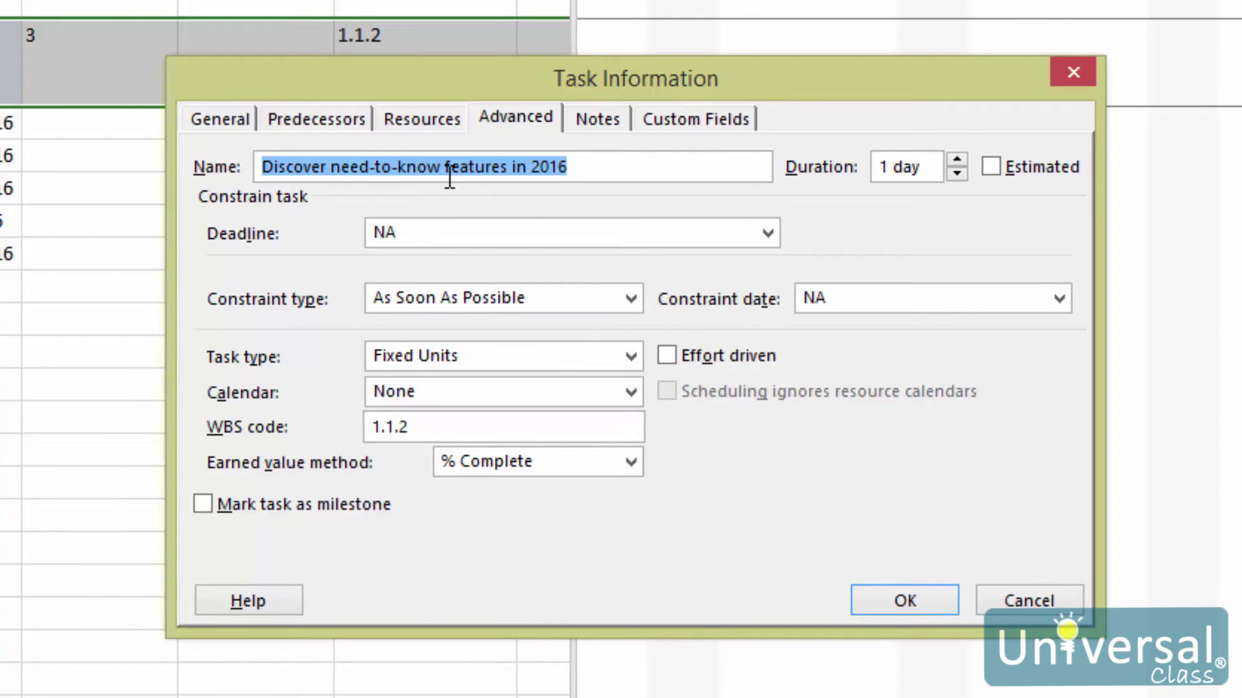
pyautogui.click(331, 115)
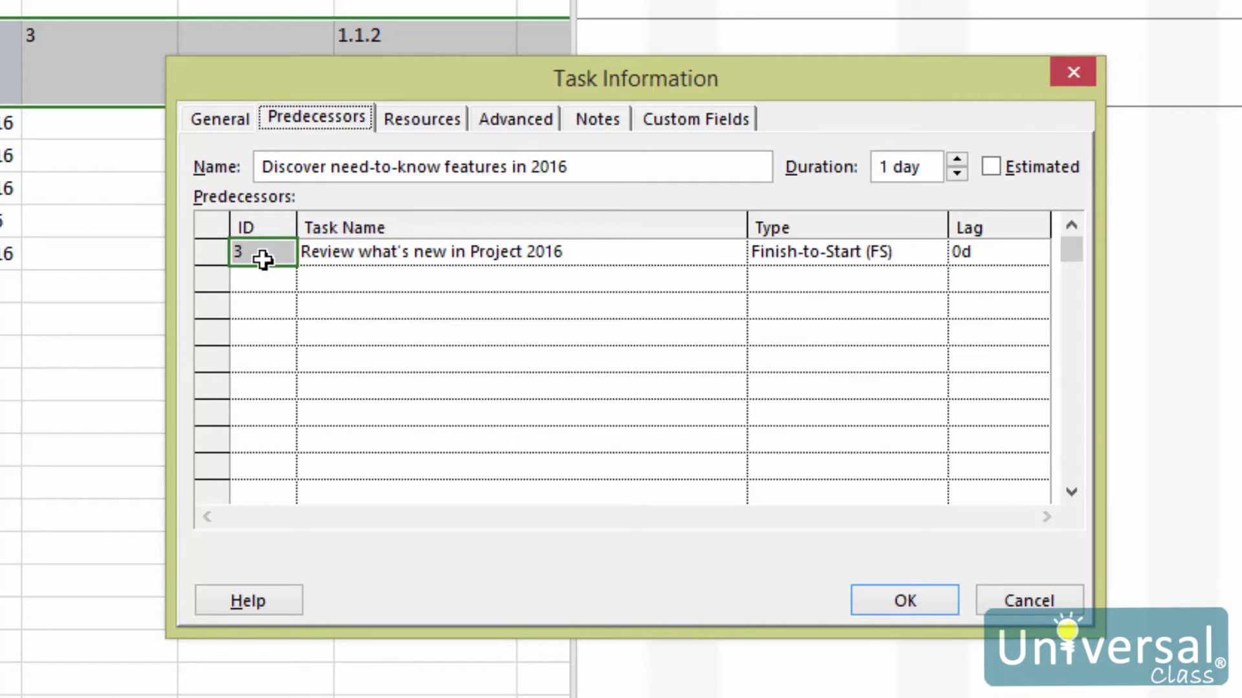
pyautogui.press('Tab')
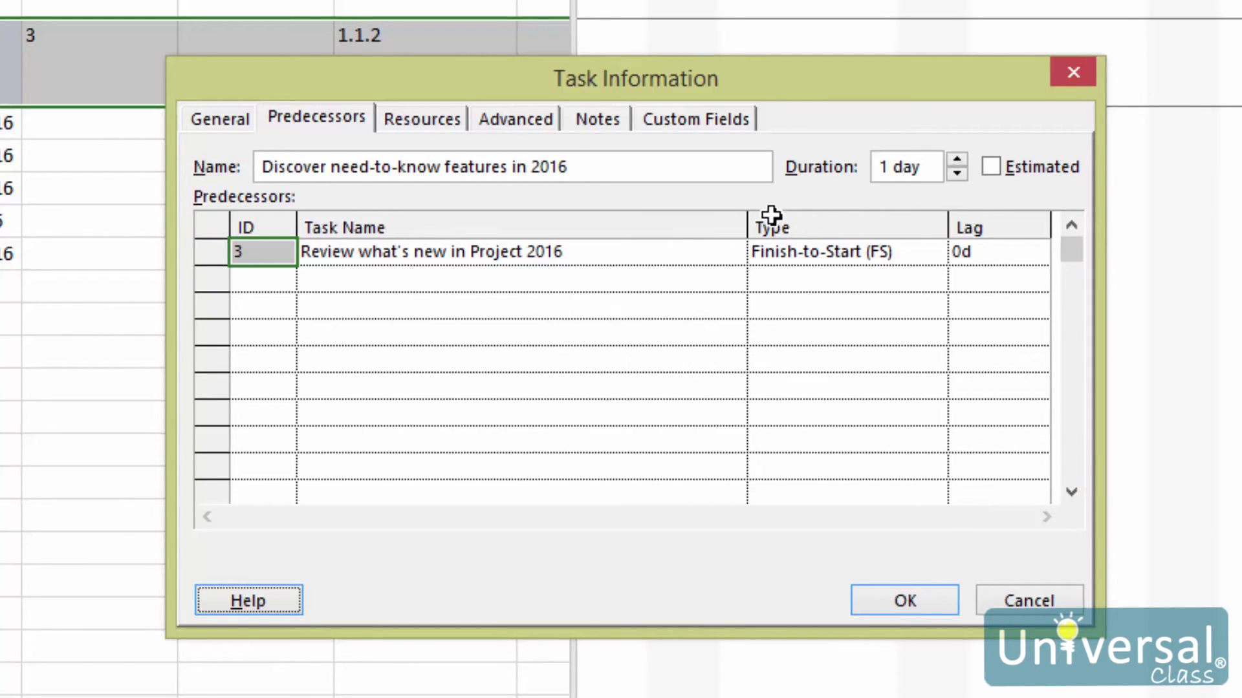
pyautogui.click(823, 251)
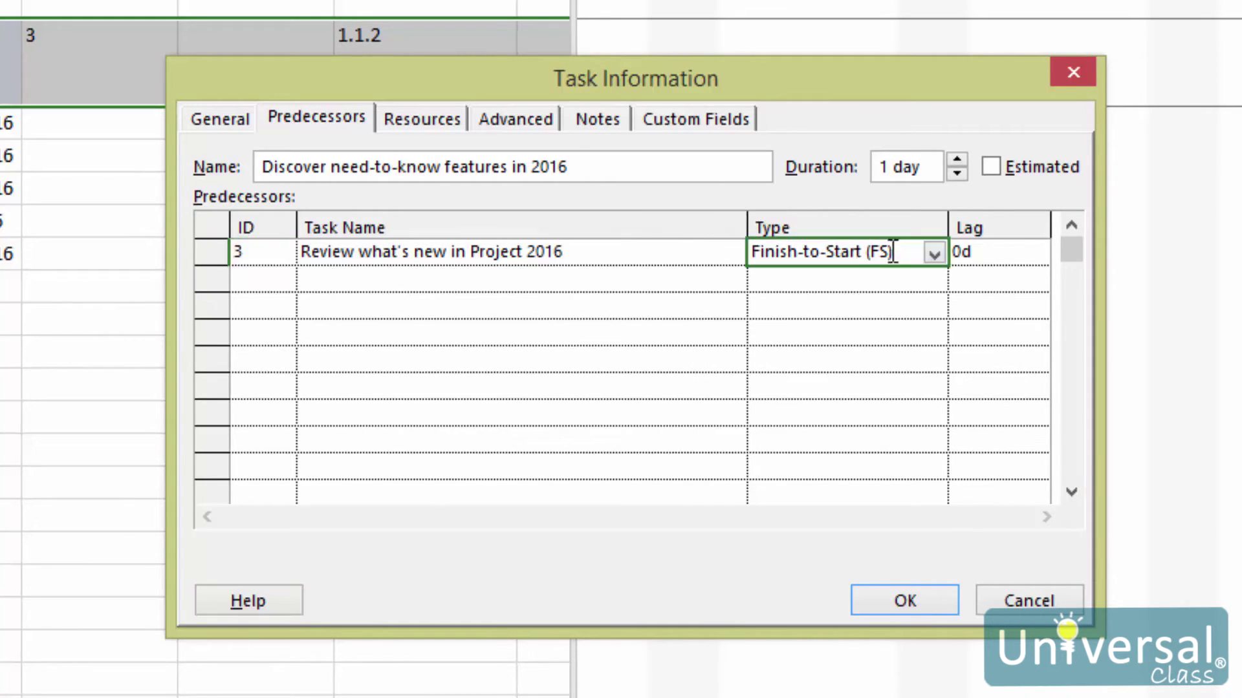
pyautogui.click(933, 254)
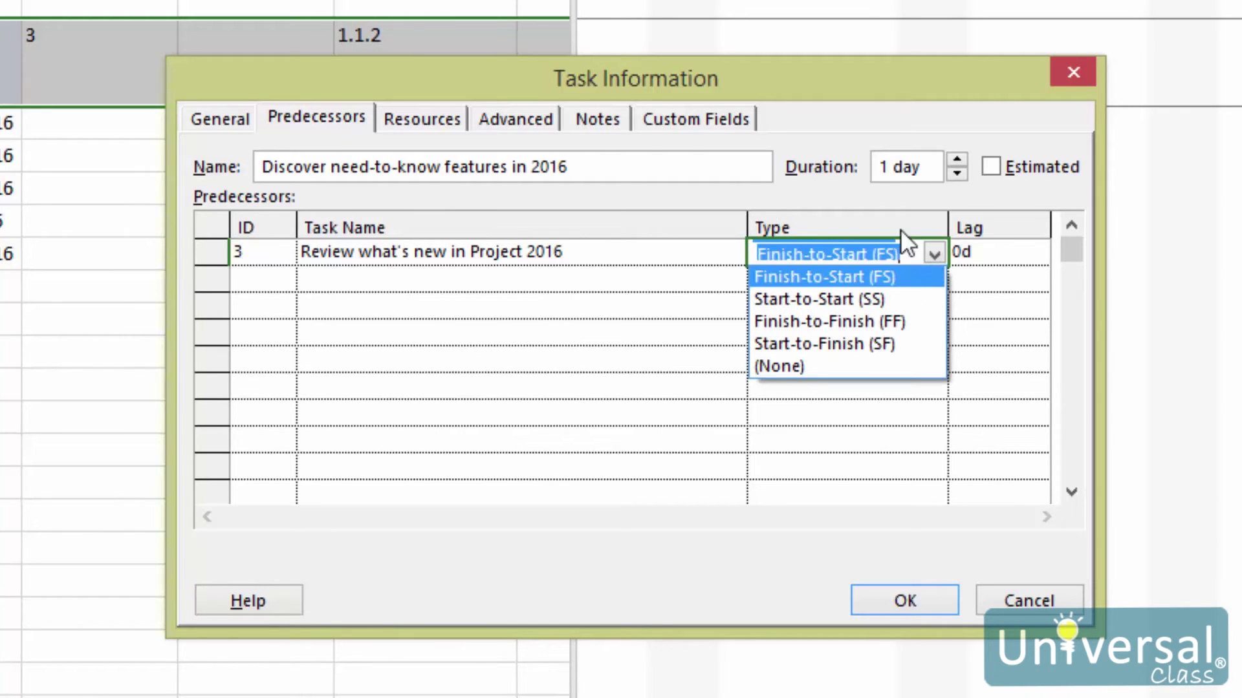
pyautogui.click(931, 254)
pyautogui.click(934, 253)
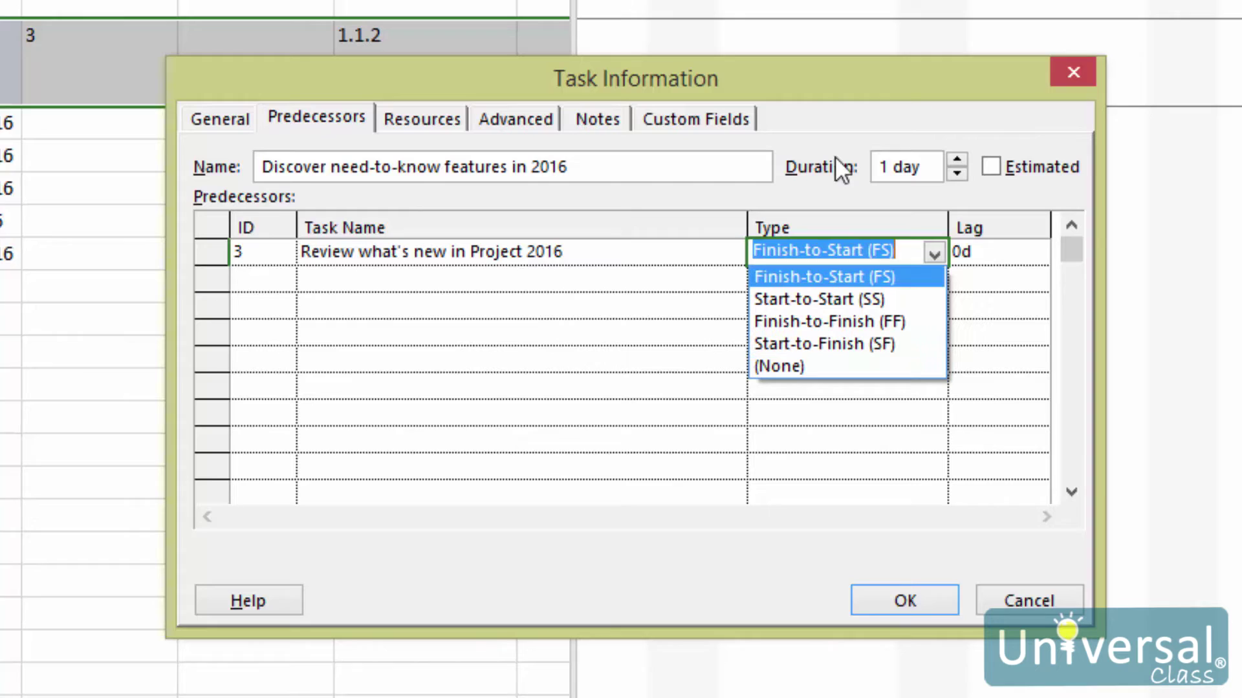
pyautogui.click(840, 84)
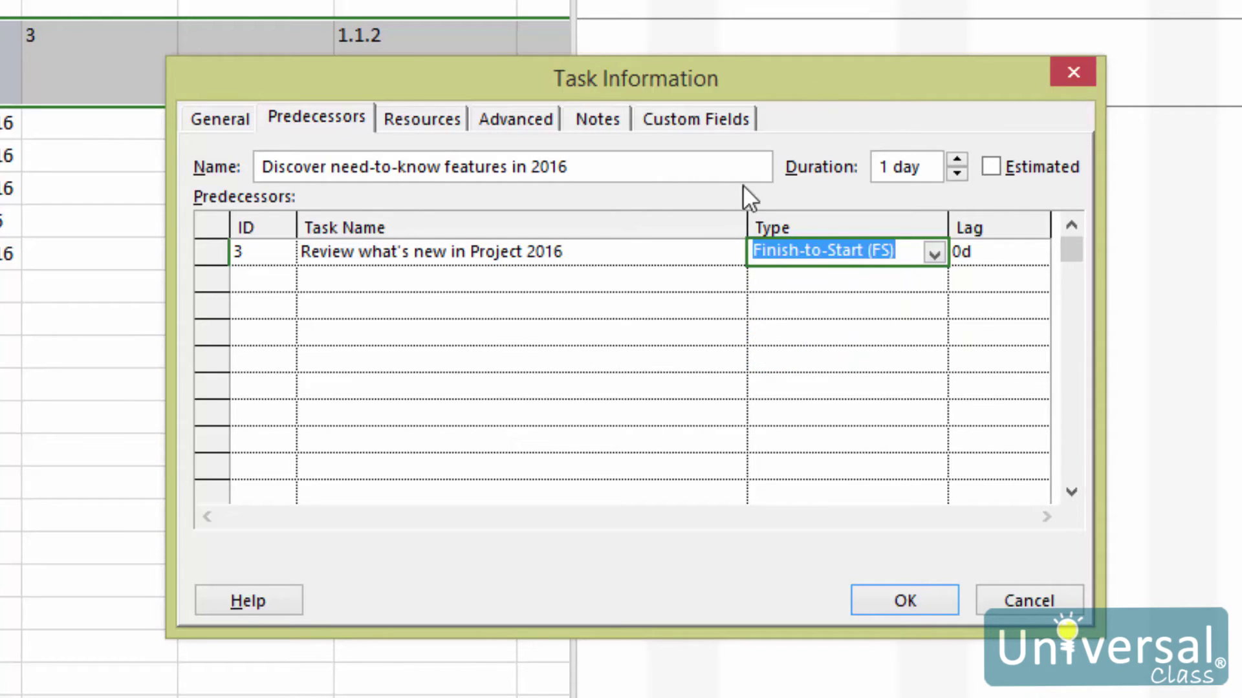
pyautogui.click(905, 611)
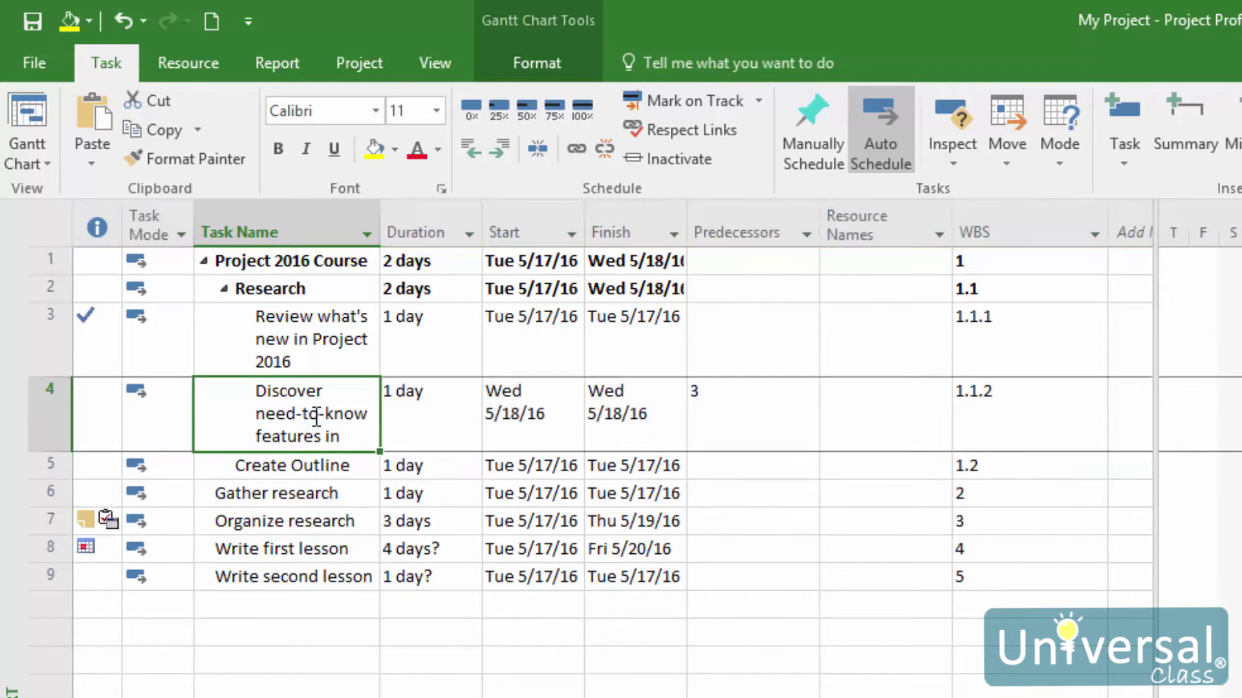
# - Set a 2d lag on task 4's link to task 3, moving it to Fri 5/20/16
pyautogui.doubleClick(467, 440)
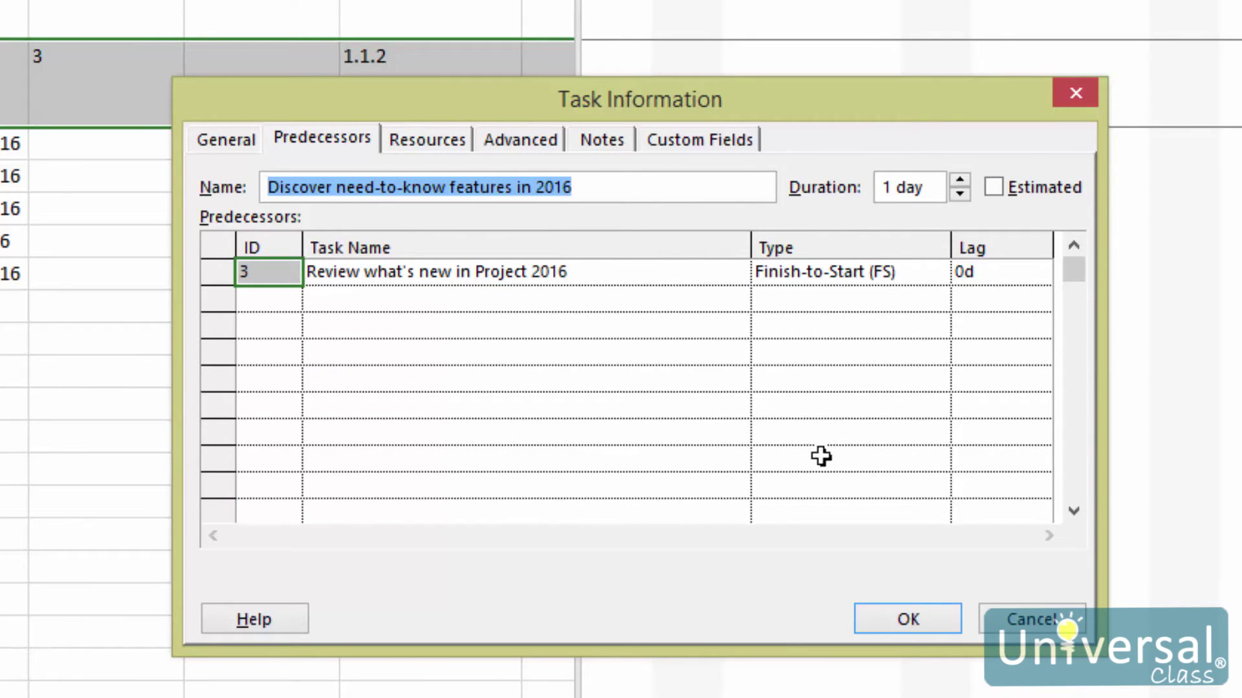
pyautogui.click(988, 271)
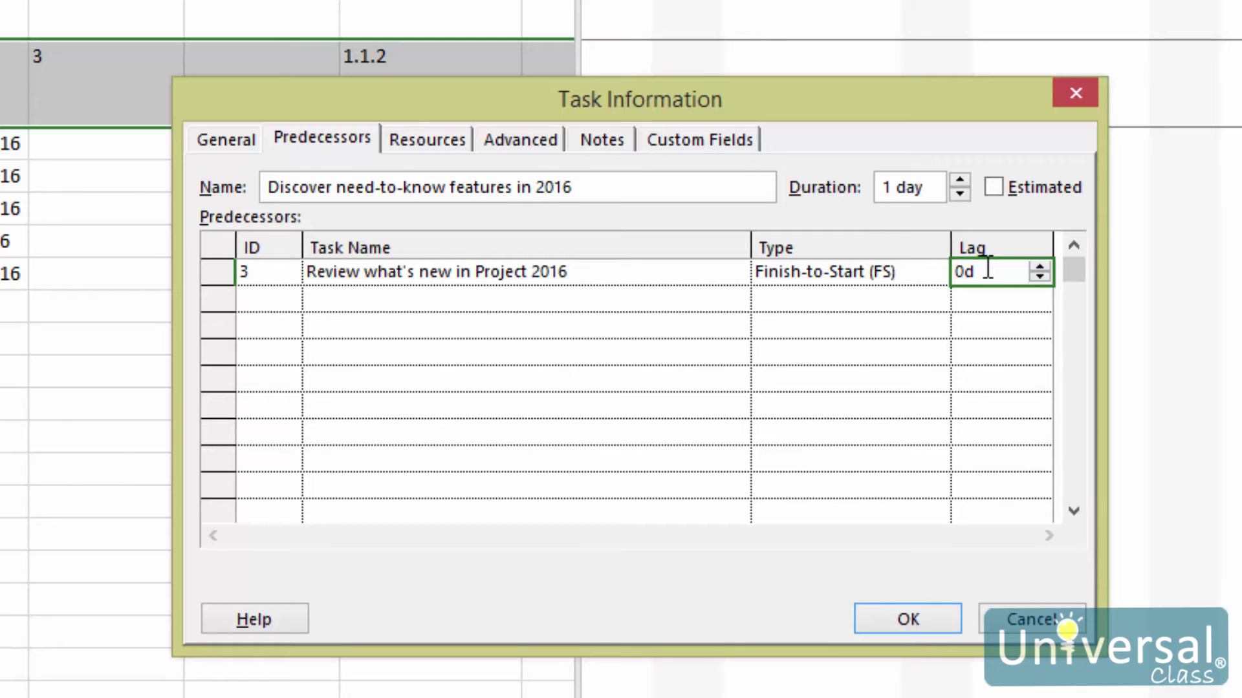
pyautogui.click(1044, 267)
pyautogui.click(1041, 266)
pyautogui.click(1044, 278)
pyautogui.click(1043, 278)
pyautogui.click(1044, 278)
pyautogui.click(1043, 278)
pyautogui.click(1044, 278)
pyautogui.click(1039, 266)
pyautogui.click(1038, 265)
pyautogui.click(1039, 265)
pyautogui.click(1039, 265)
pyautogui.click(1039, 265)
pyautogui.click(933, 621)
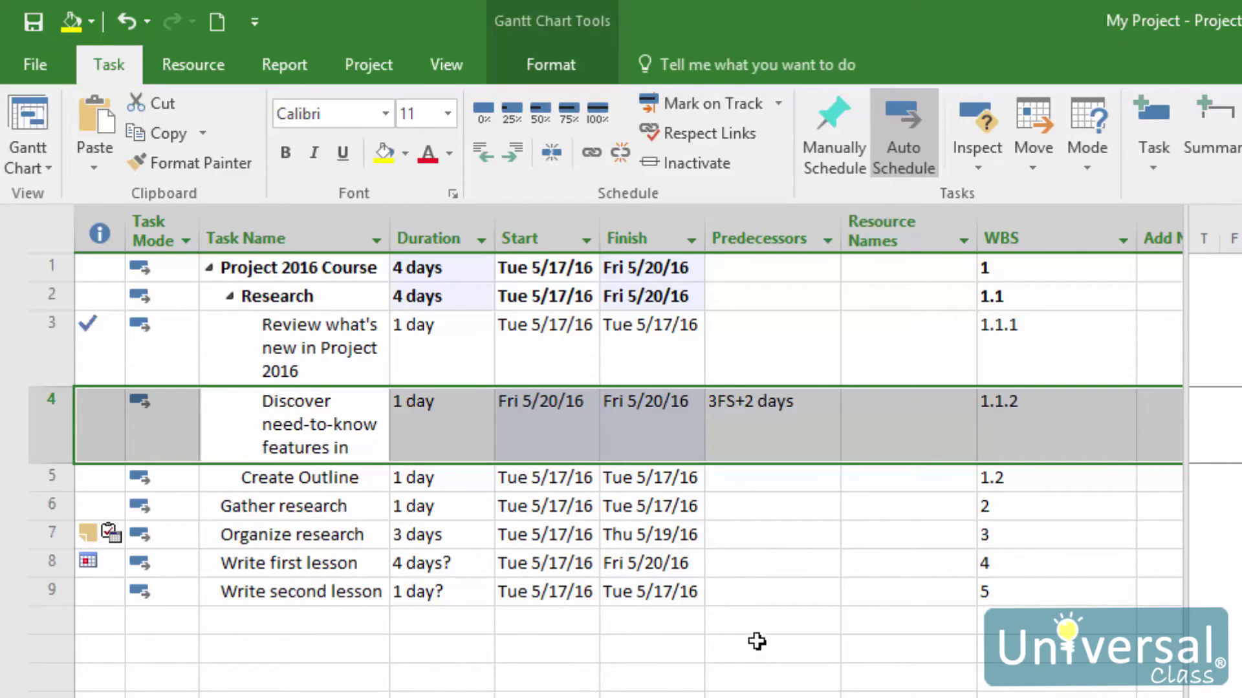
# - Add a 'Linked task' hyperlink on row 10 pointing to the Burndown report in this document
pyautogui.click(259, 618)
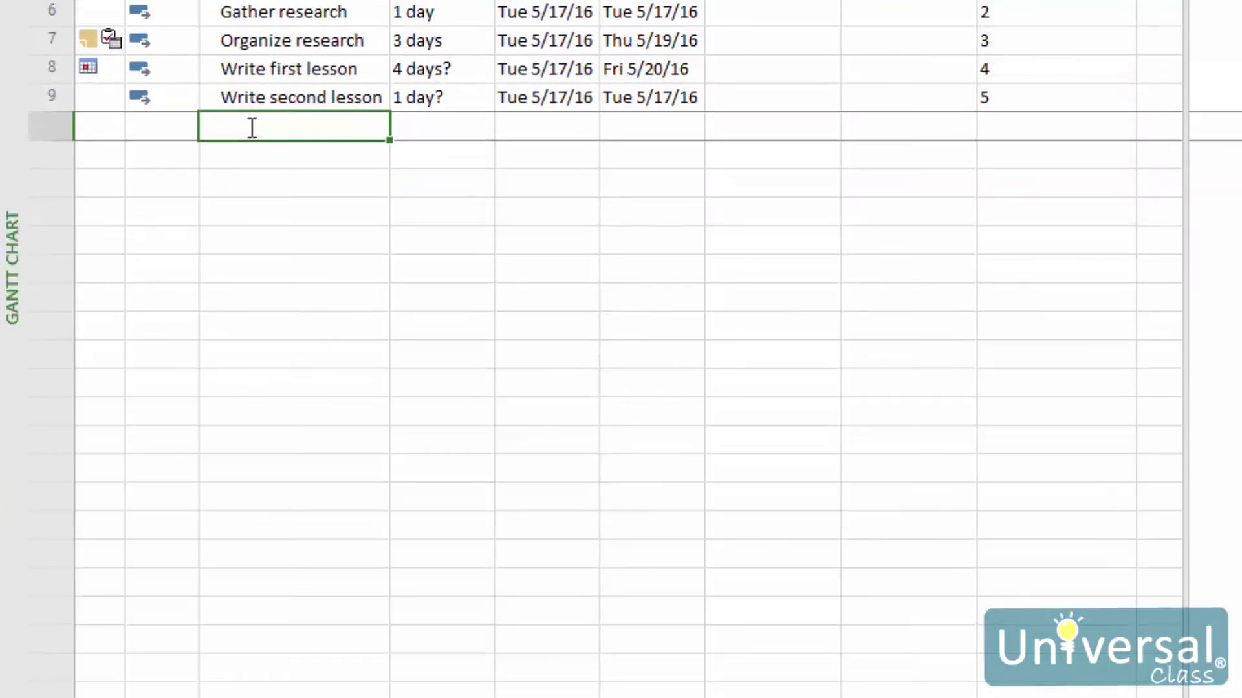
pyautogui.rightClick(252, 555)
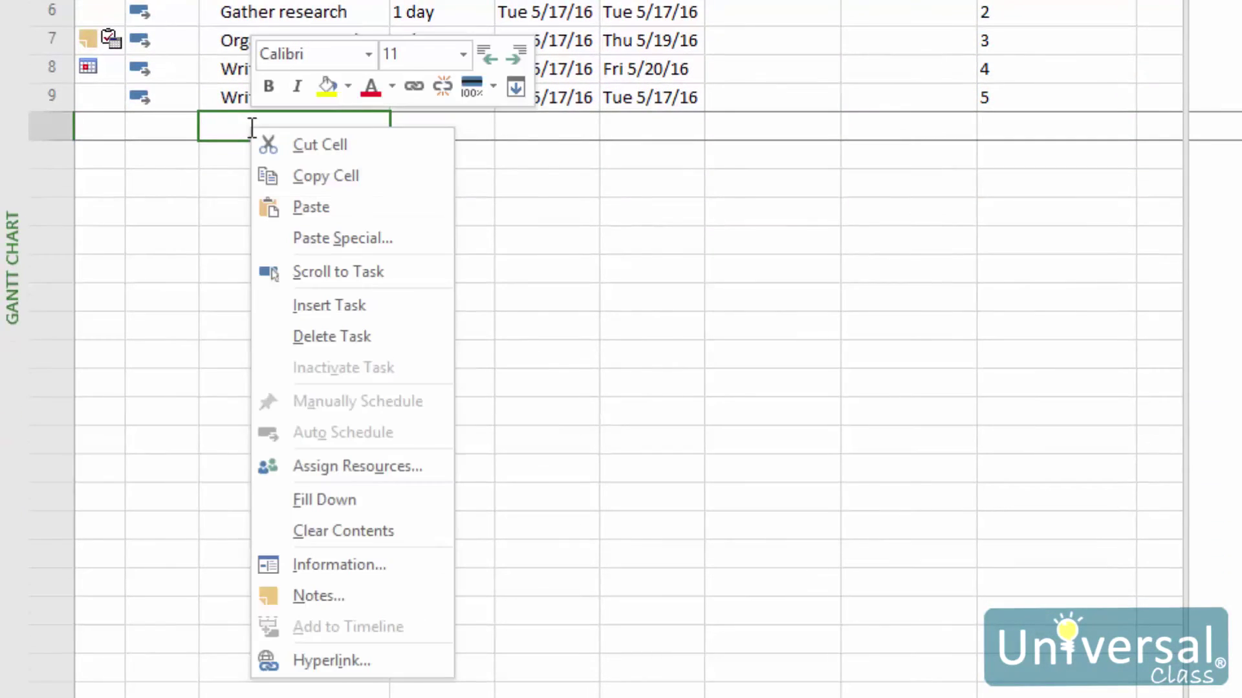
pyautogui.click(352, 661)
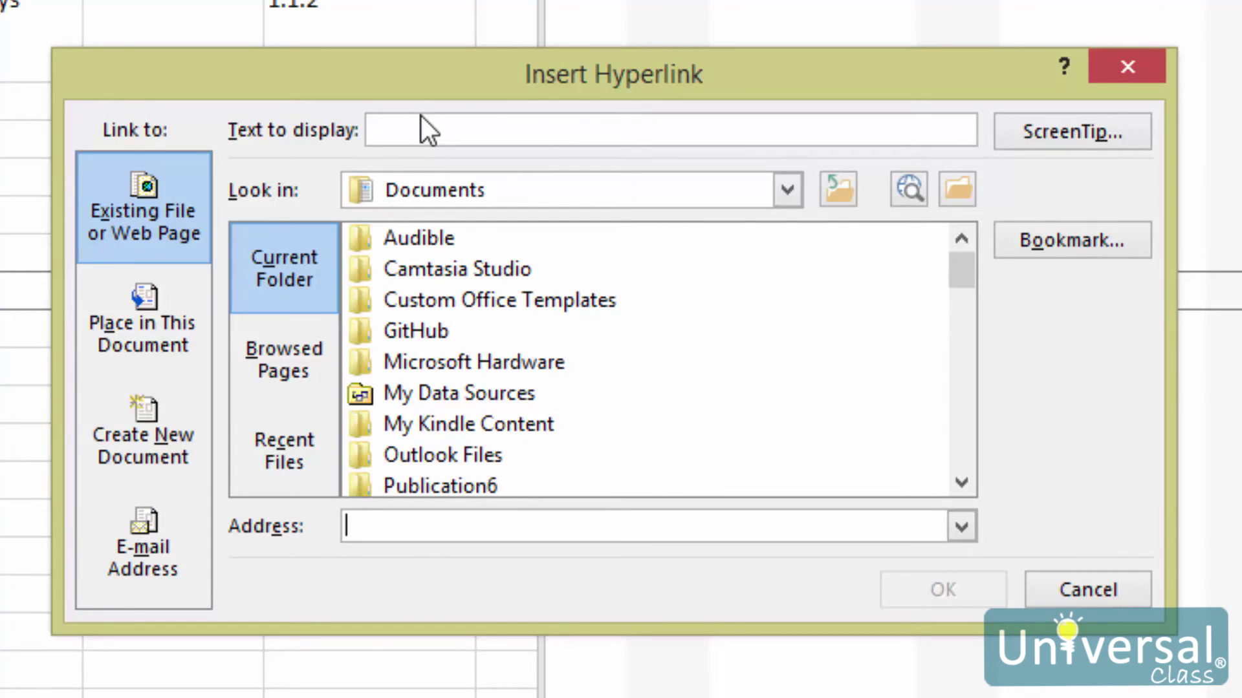
pyautogui.click(434, 129)
pyautogui.write('Linked task')
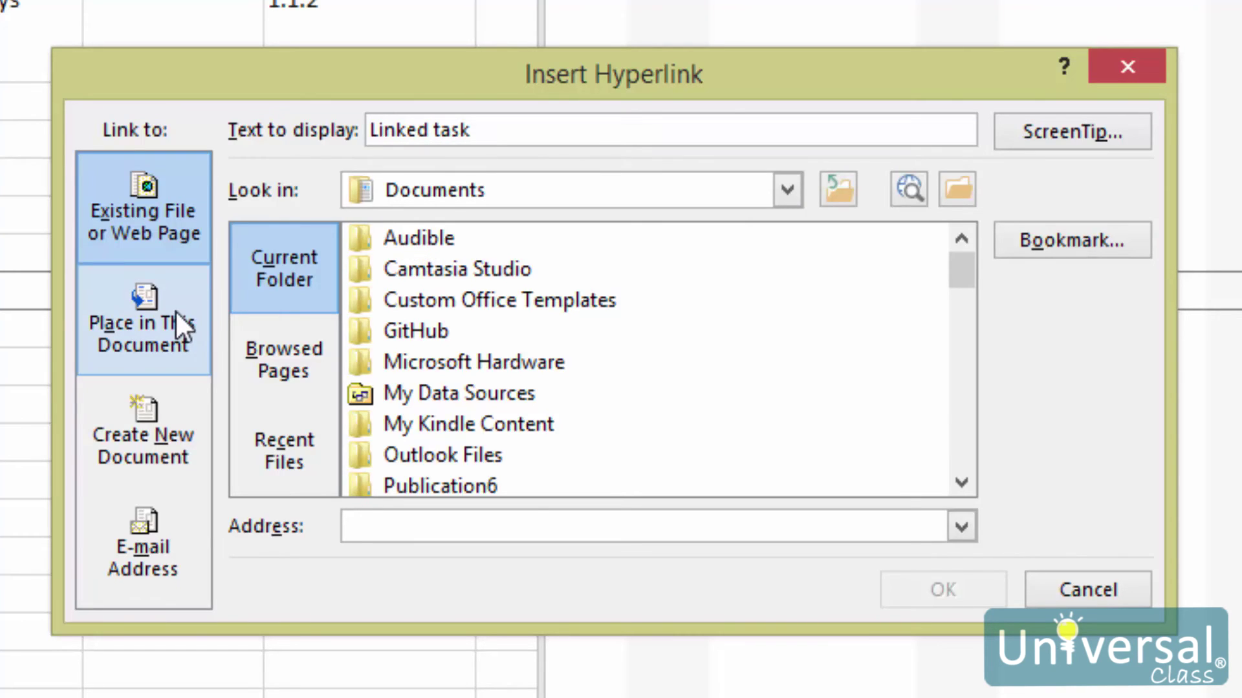
pyautogui.click(133, 352)
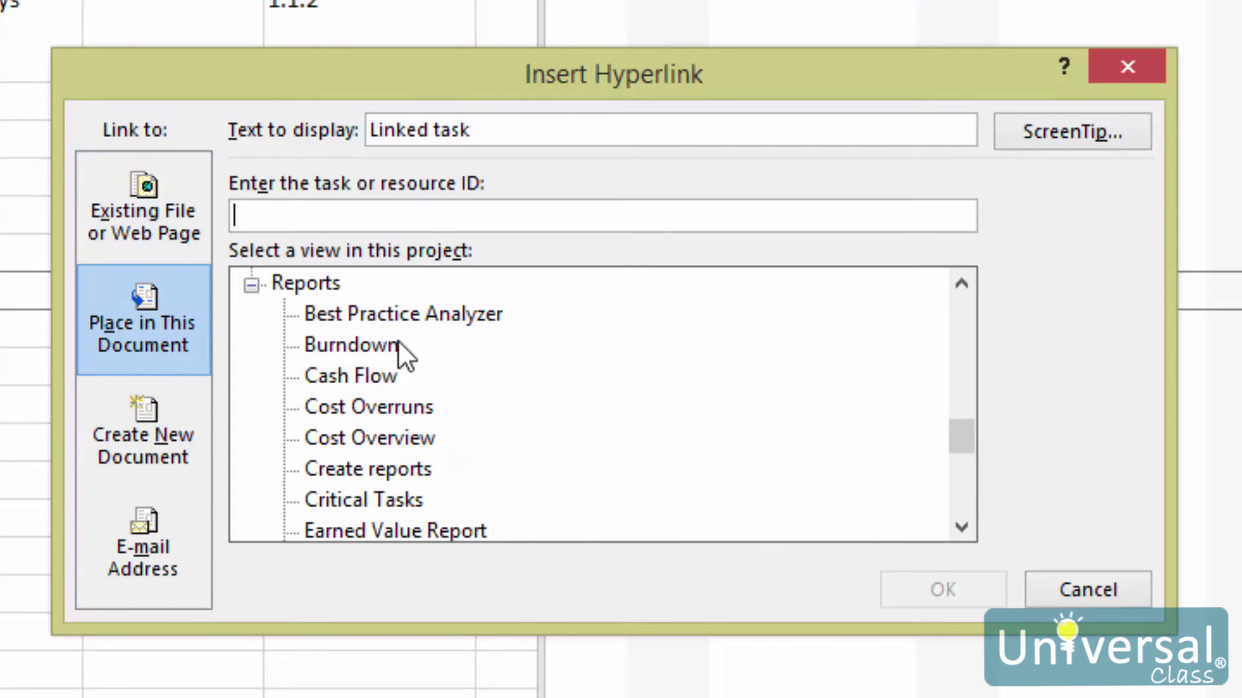
pyautogui.click(367, 344)
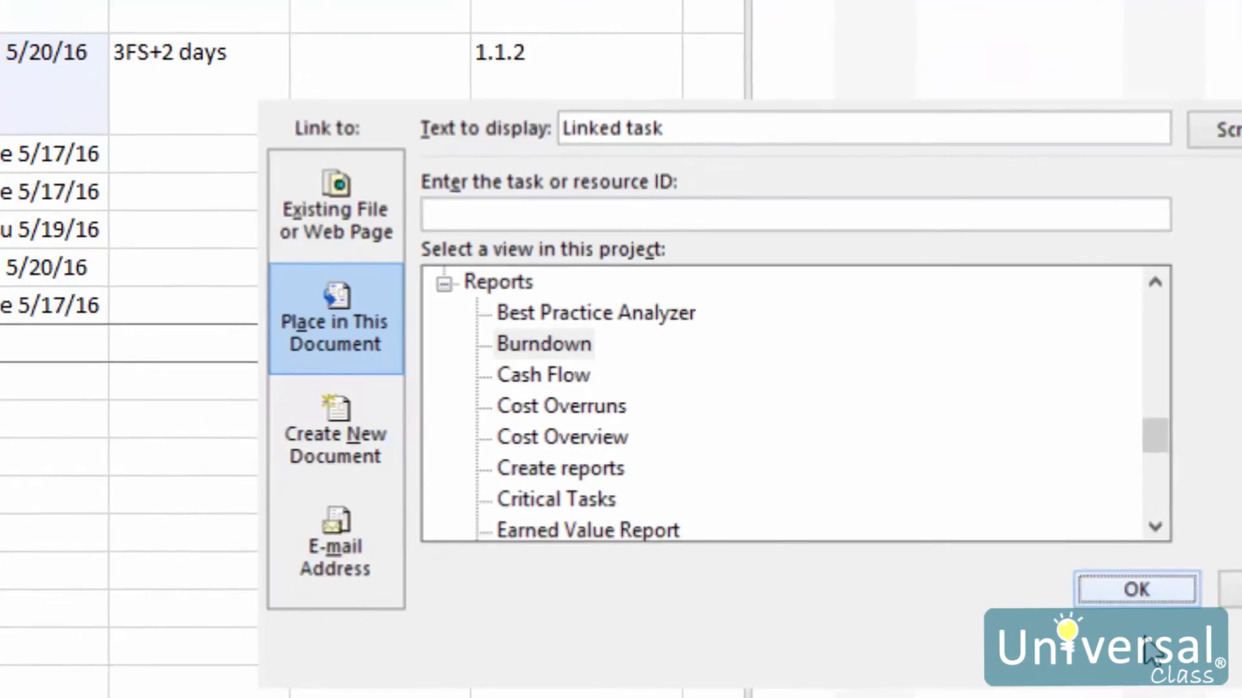
pyautogui.click(956, 588)
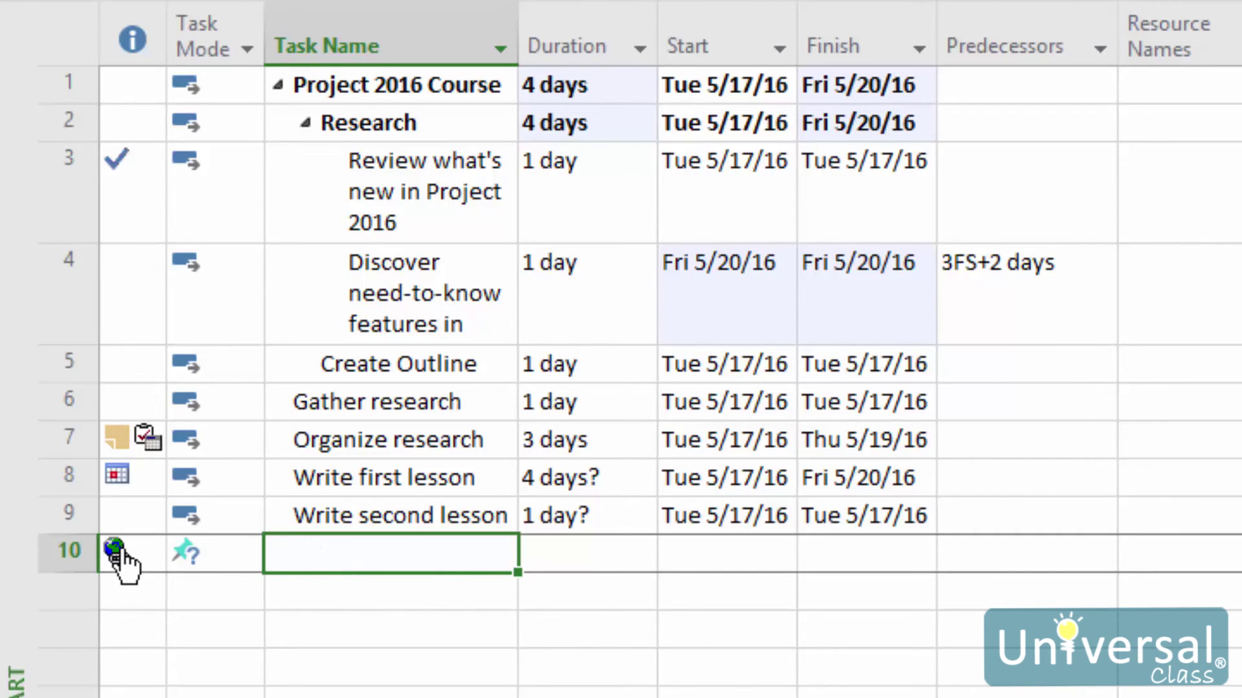
pyautogui.moveTo(124, 553)
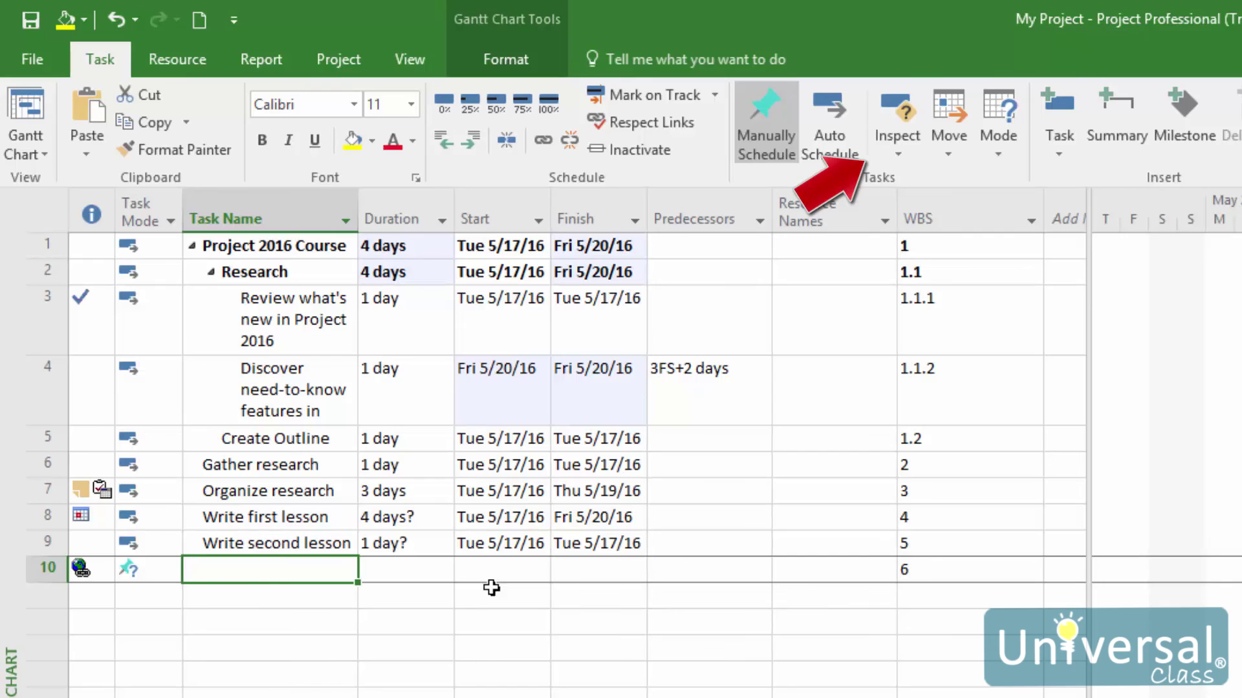
# - Open the Task Inspector with Inspect Task and view what drives Write first lesson's schedule
pyautogui.click(892, 146)
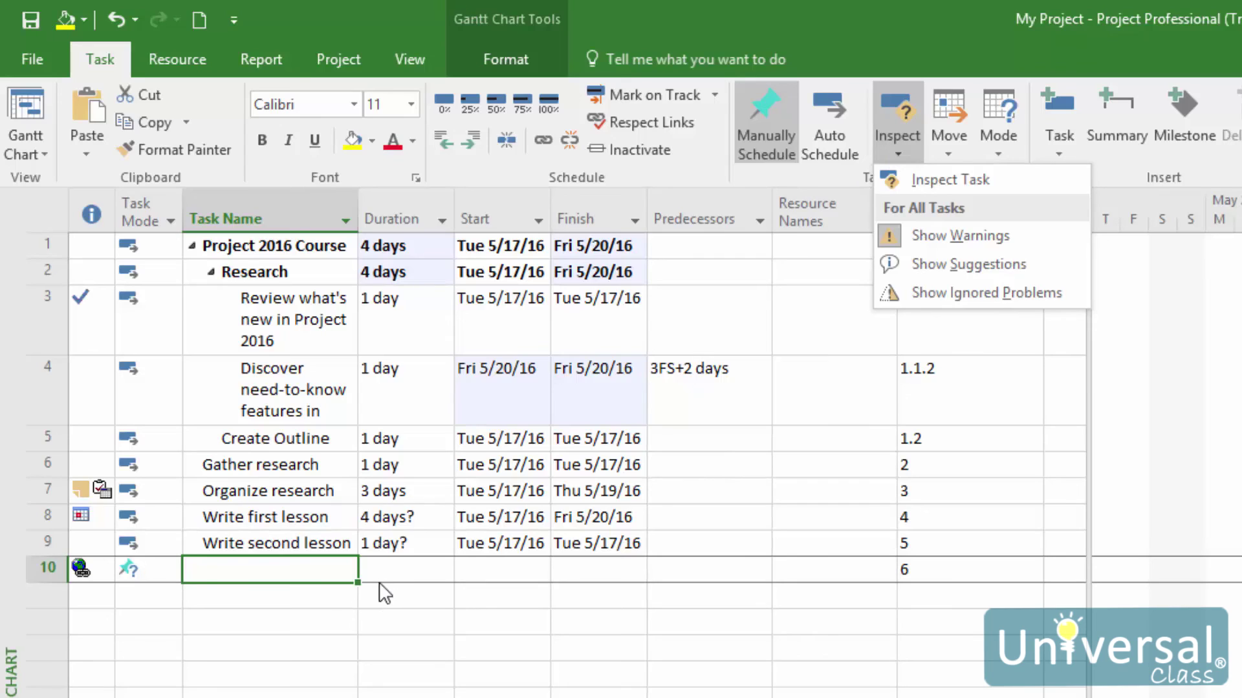
pyautogui.click(291, 495)
pyautogui.click(293, 496)
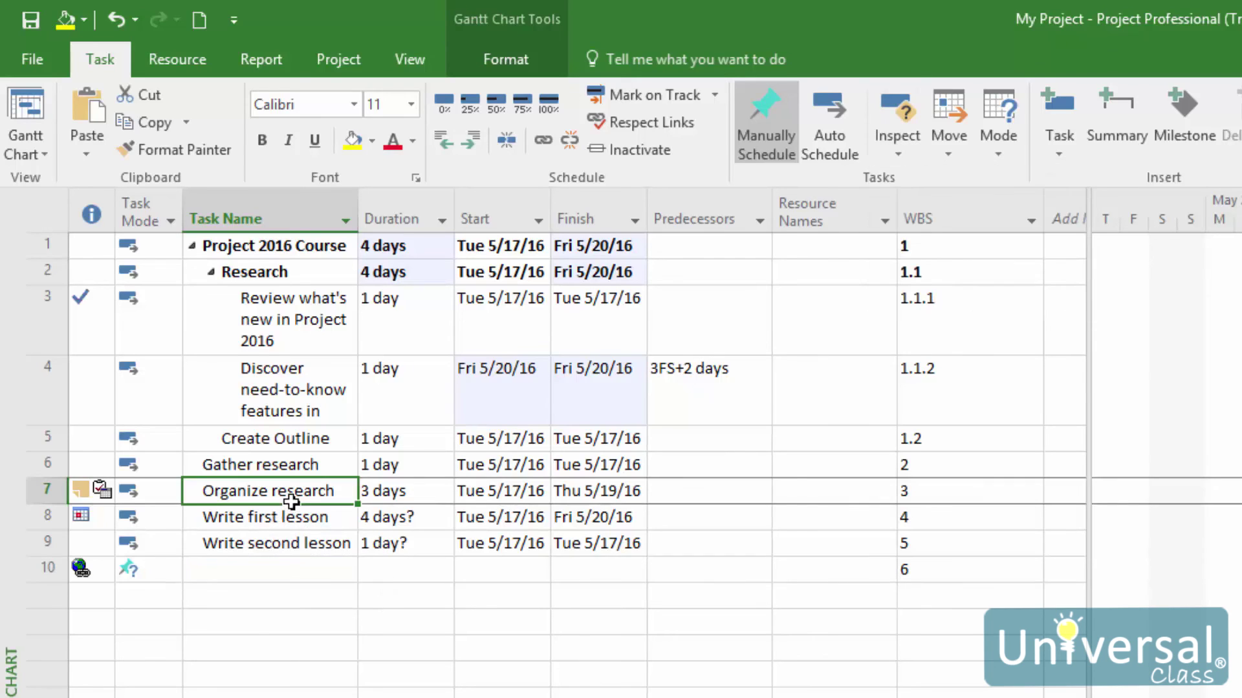
pyautogui.click(903, 147)
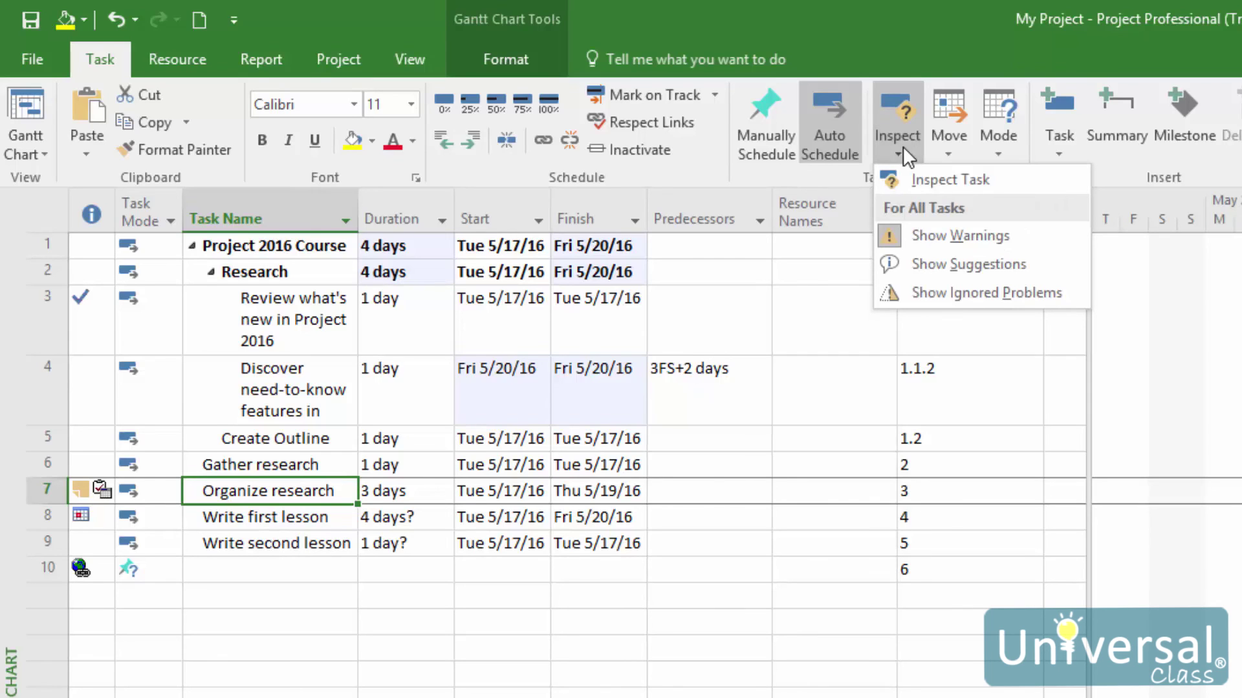
pyautogui.click(981, 182)
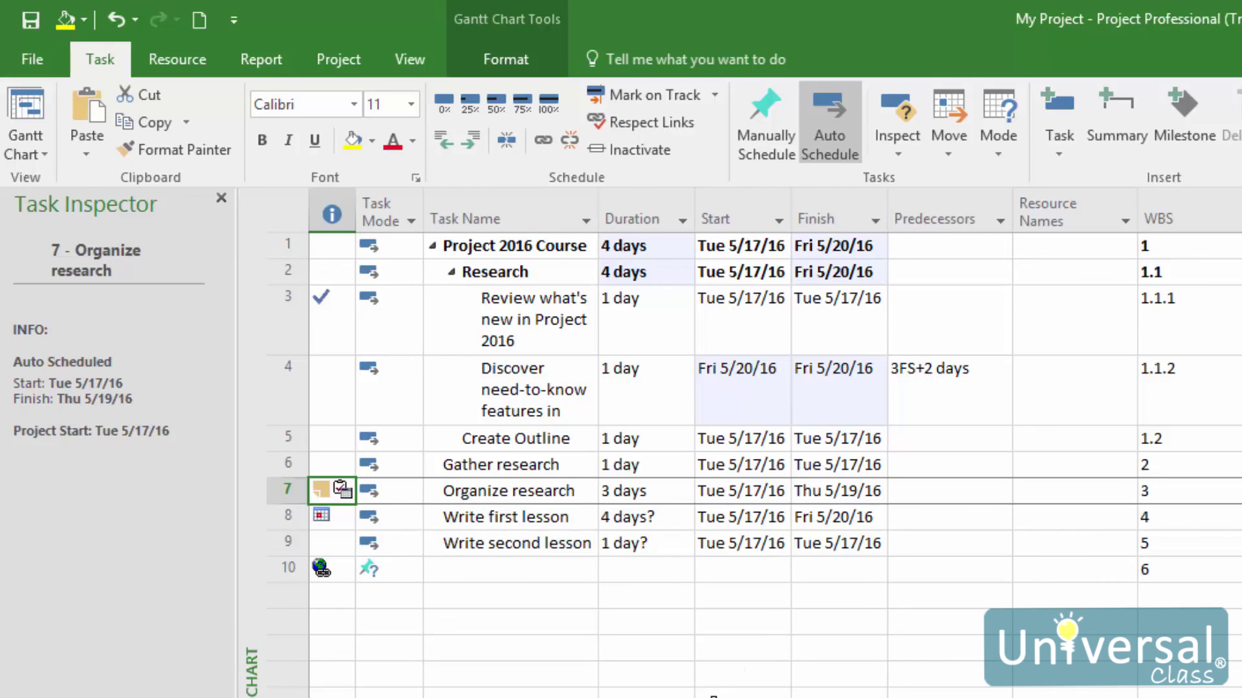
pyautogui.click(478, 518)
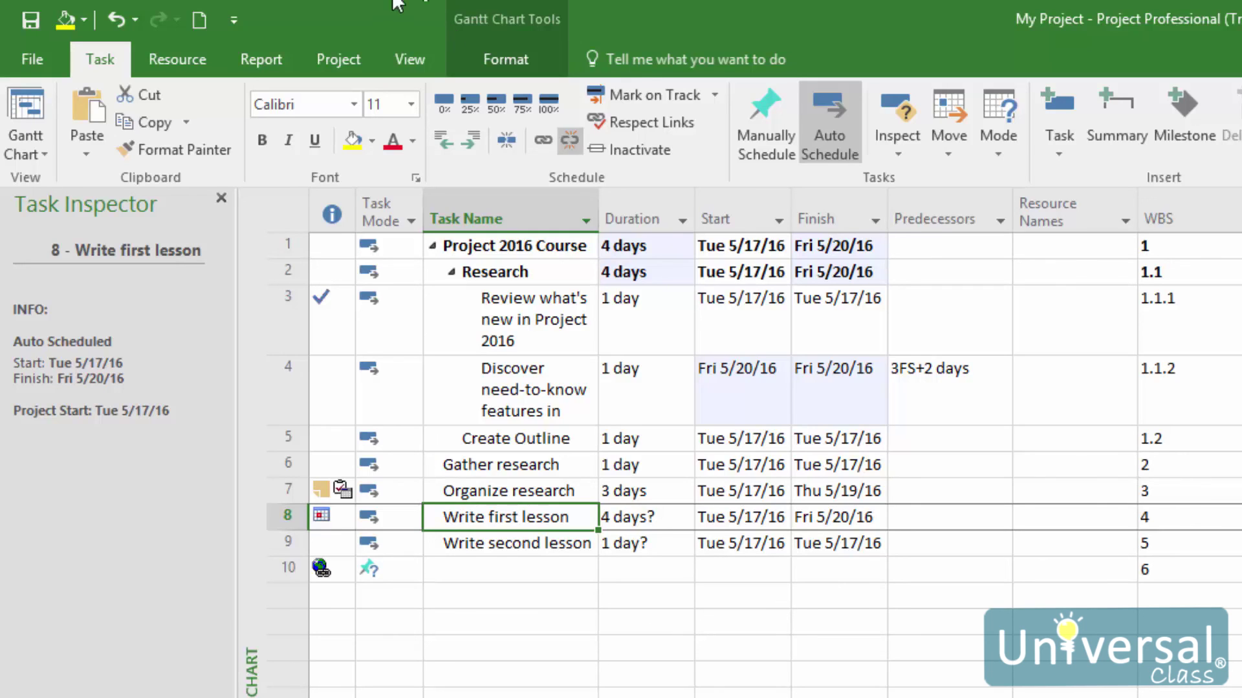
# - Highlight the Predecessors task path for Write first lesson from the Gantt chart Format options
pyautogui.click(522, 57)
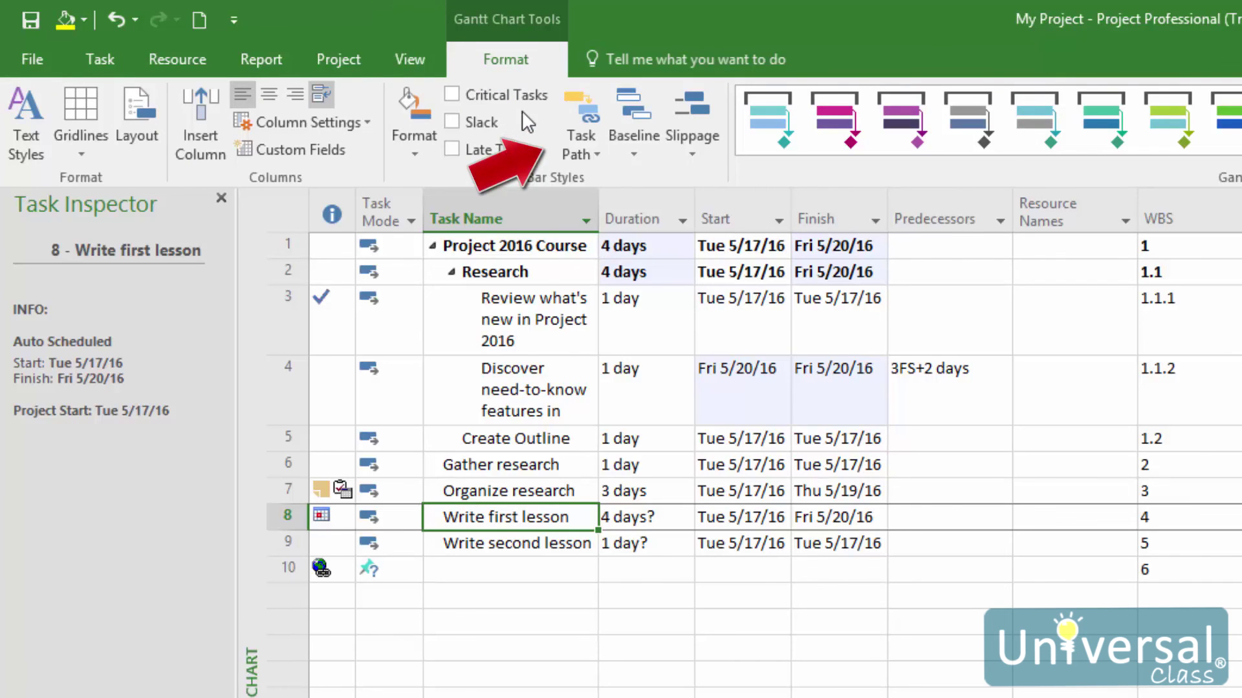
pyautogui.click(588, 155)
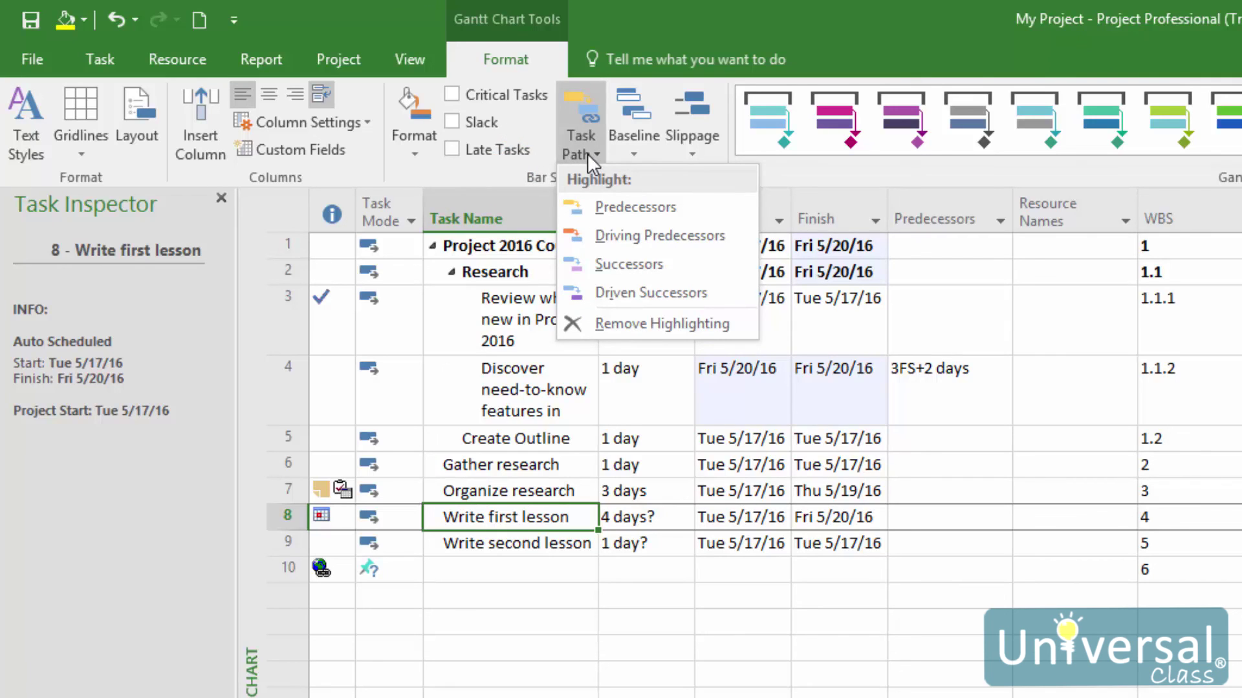
pyautogui.click(684, 207)
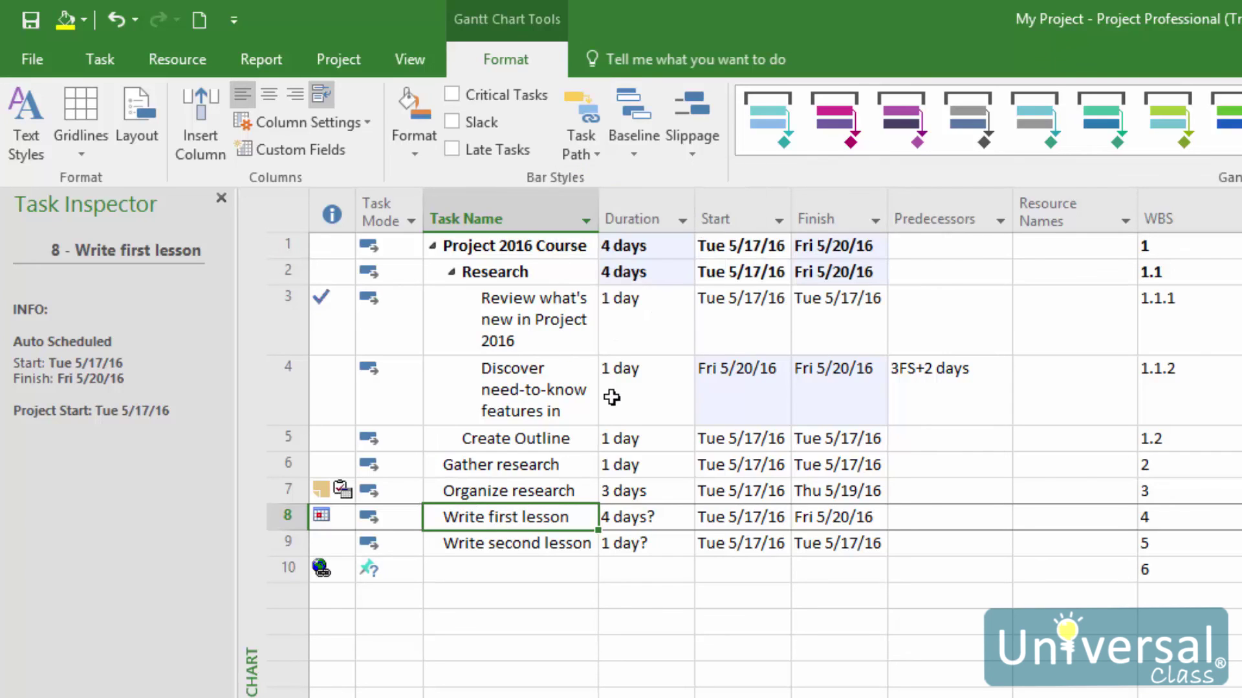